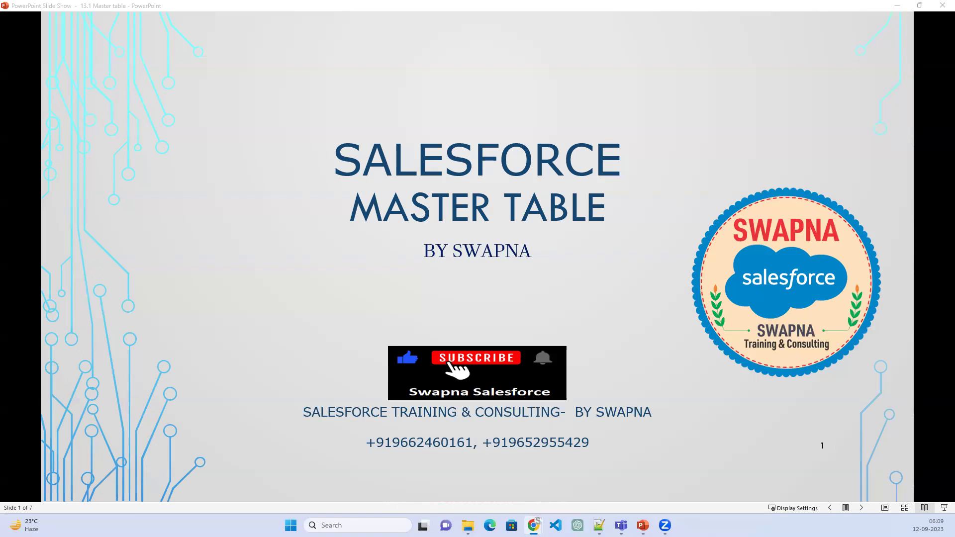
Leave the Salesforce Master Table slide show and switch to the Notepad++ notes
key(alt+Tab)
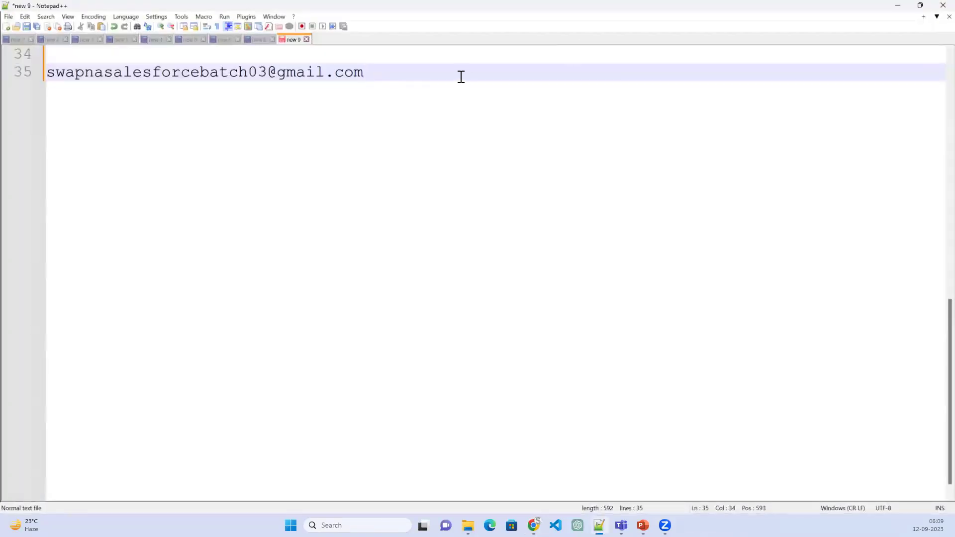
Replace the old e-mail line with the heading 'Master Table :'
drag(462, 76, 10, 50)
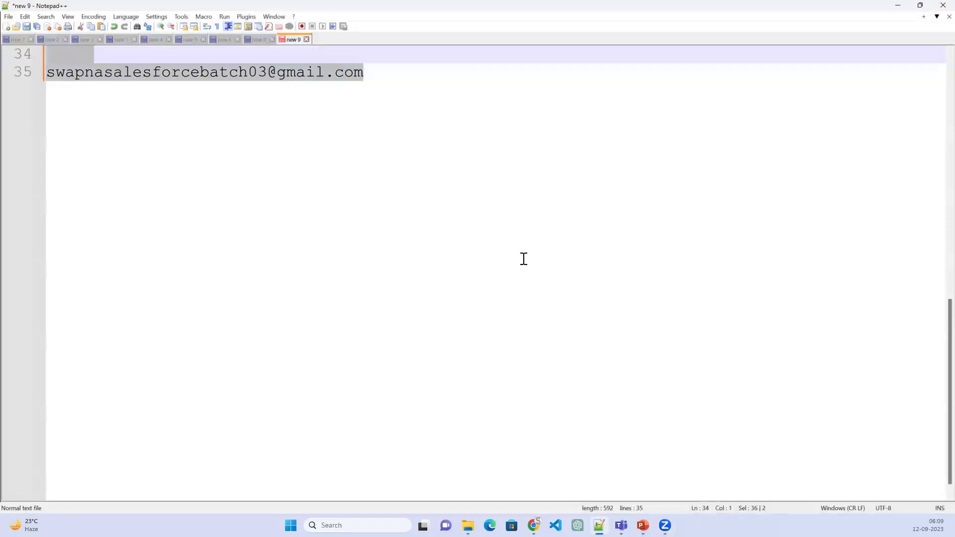
text(Master )
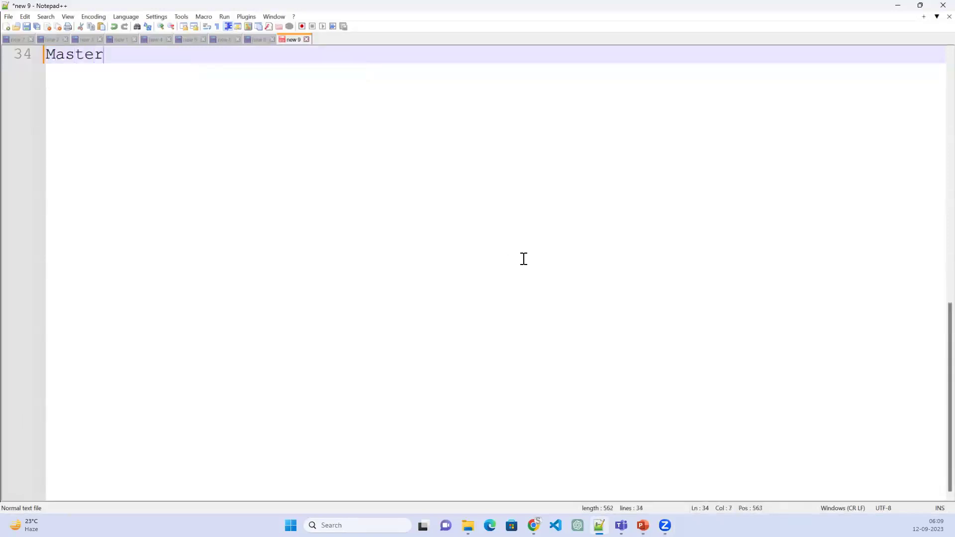
text(Table :)
key(Return)
key(Return)
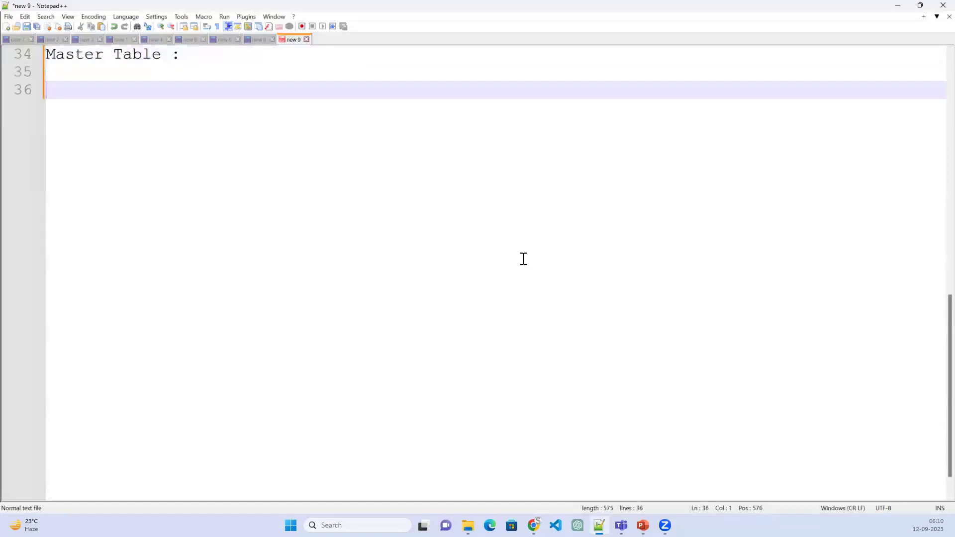
Add the line 'data doesn't change but data used mostly' and the example 'Patient'
text(data does n)
key(BackSpace)
key(BackSpace)
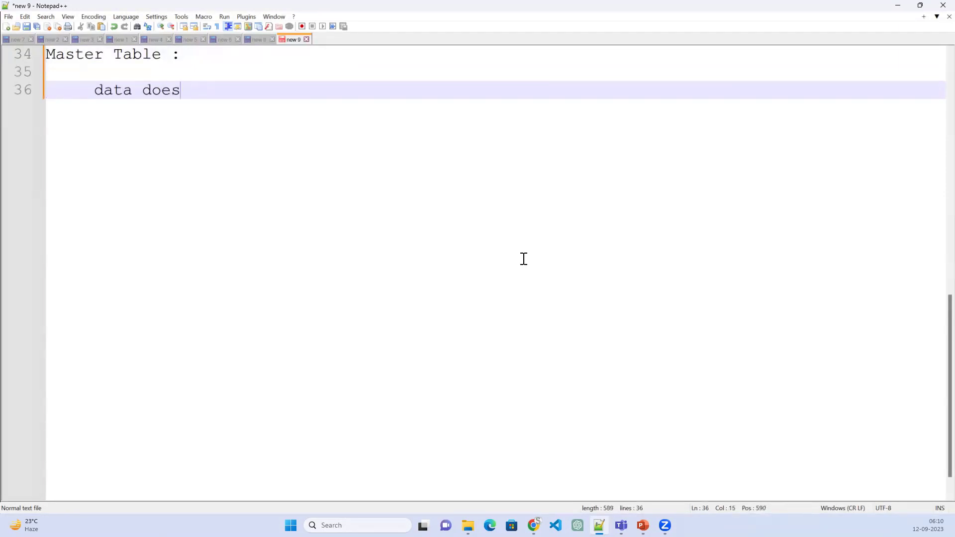
text(n't change the)
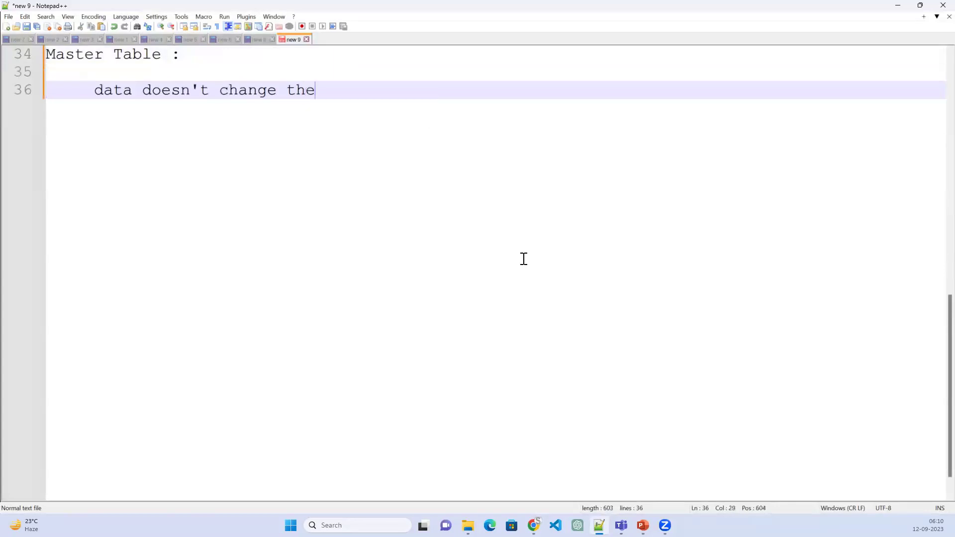
key(BackSpace)
key(BackSpace)
key(BackSpace)
text(but data used )
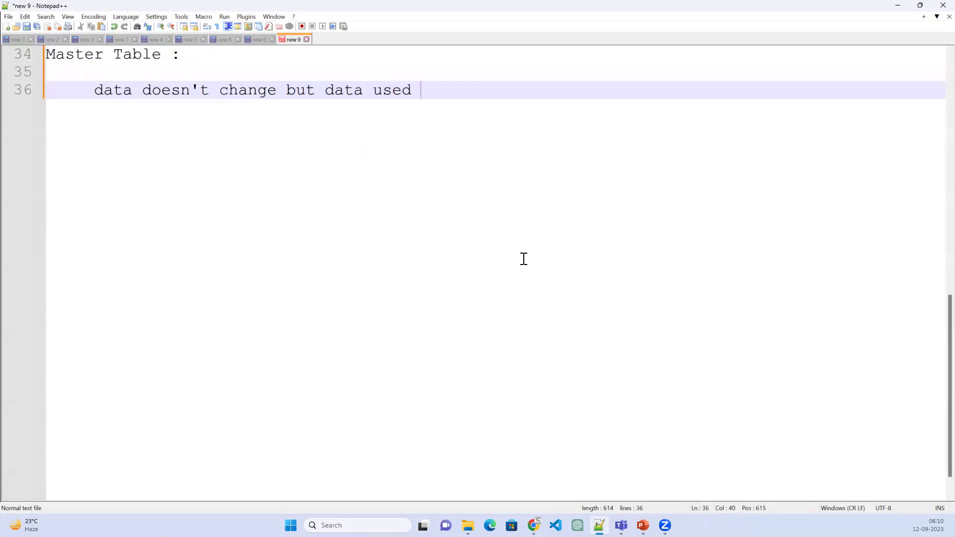
text(mostly)
key(Return)
key(Return)
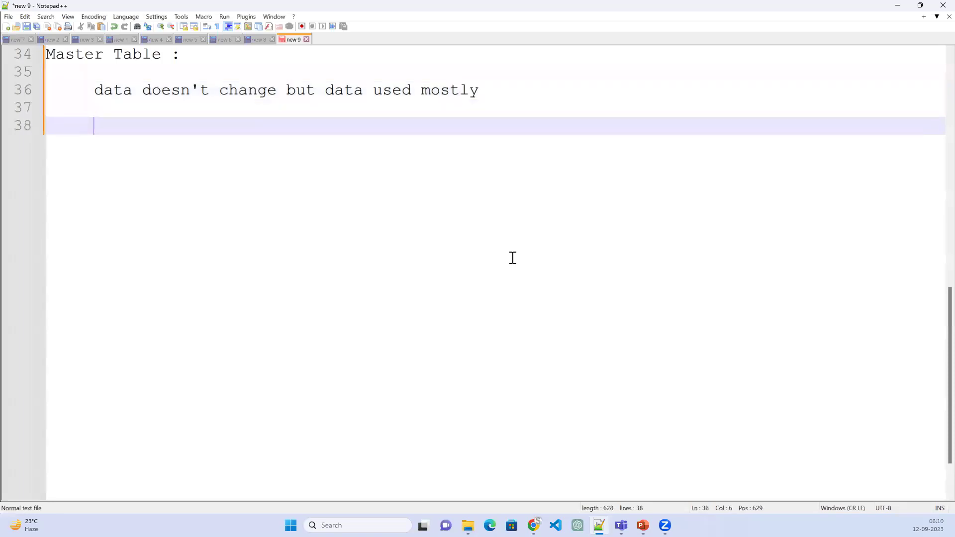
text(Patient)
key(Return)
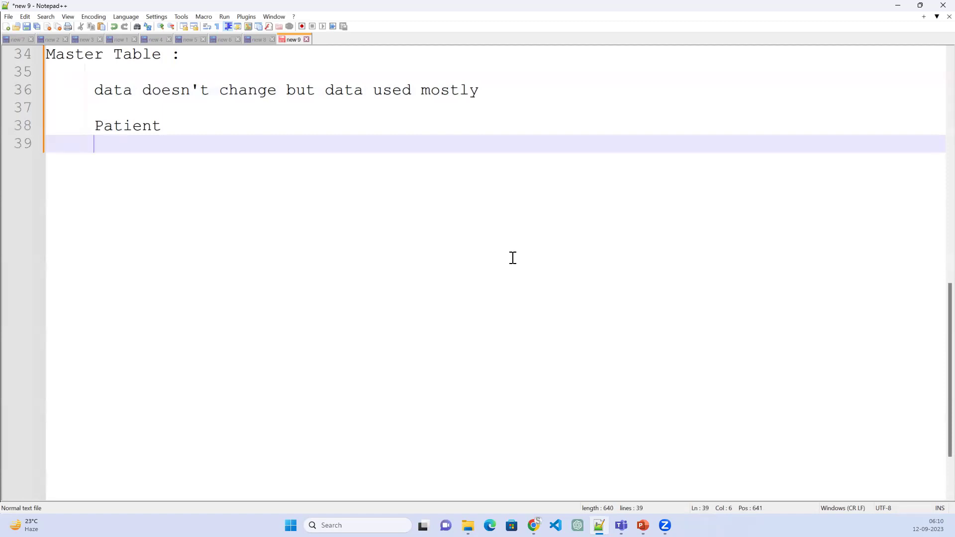
Make the example read 'Patient (Lead)' and add two blank lines below it
key(Left)
key(Left)
key(Left)
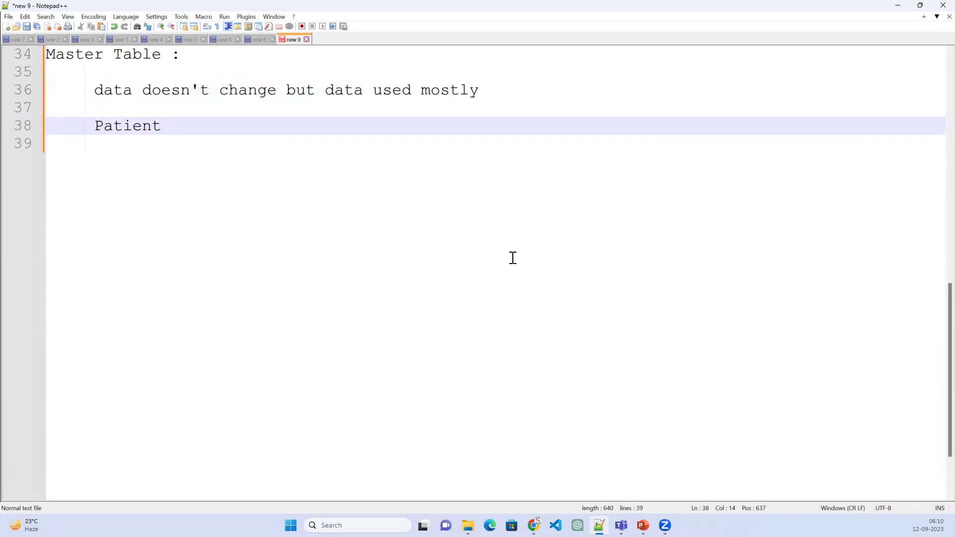
text((Lead)
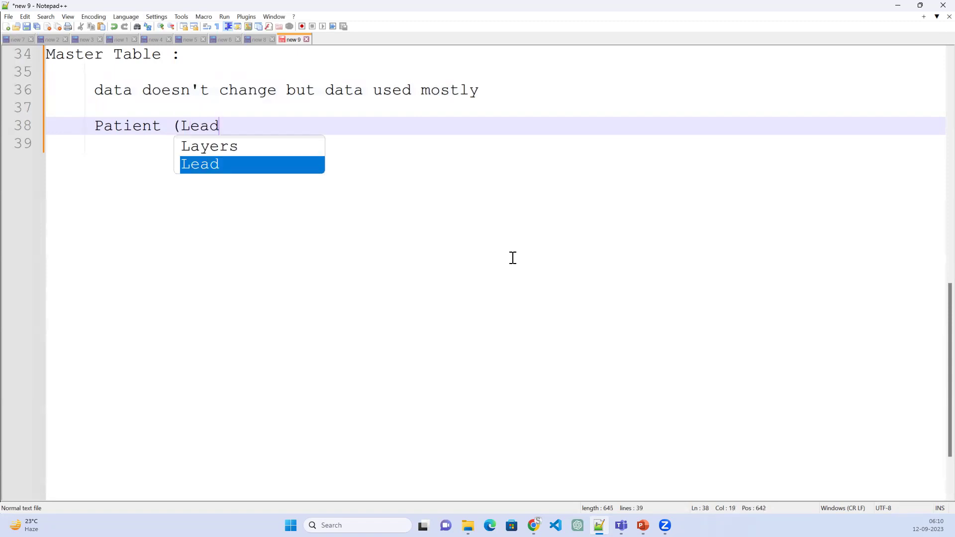
key(Escape)
text())
key(Left)
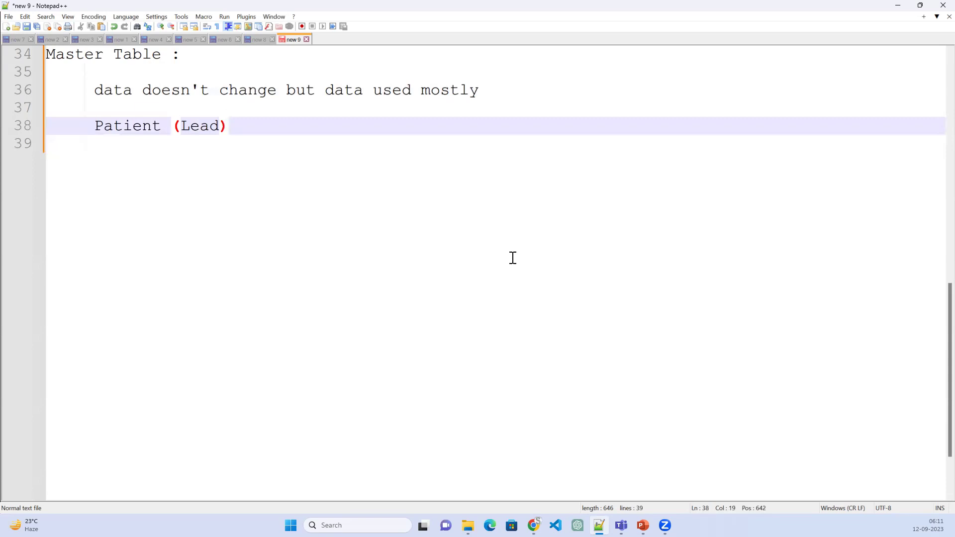
key(End)
key(Return)
key(Return)
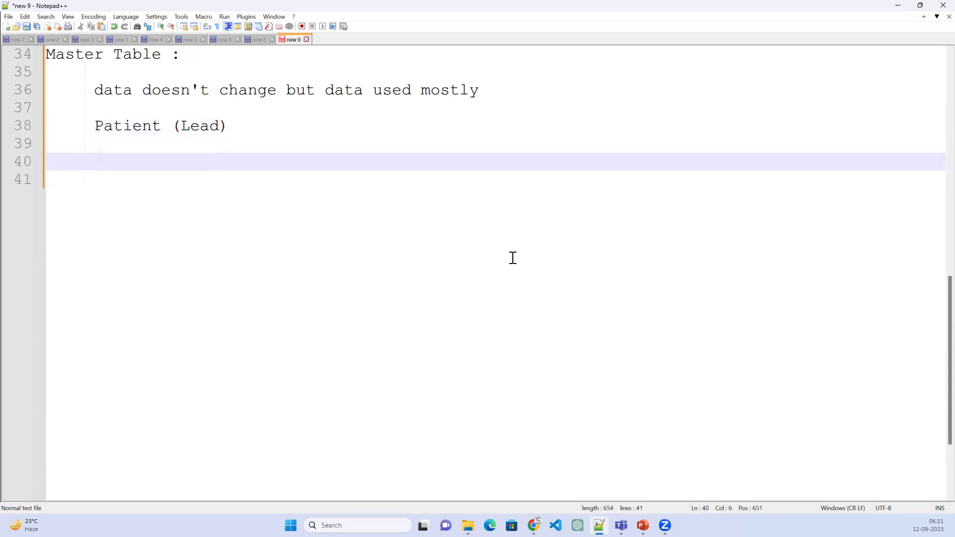
Start an 'Ex:' section with 'Customer Master' and 'Product Master' lines
text(Ex:)
key(Return)
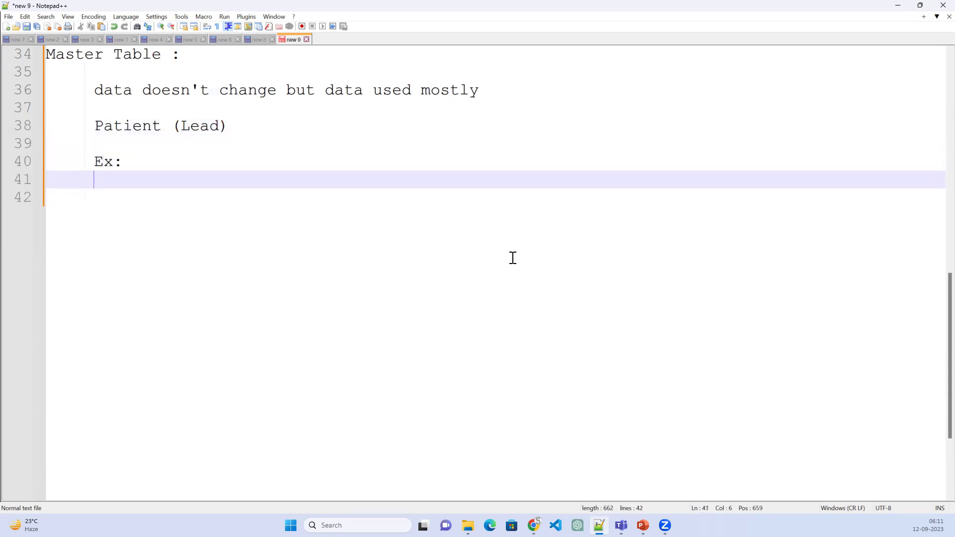
text(Customer Master)
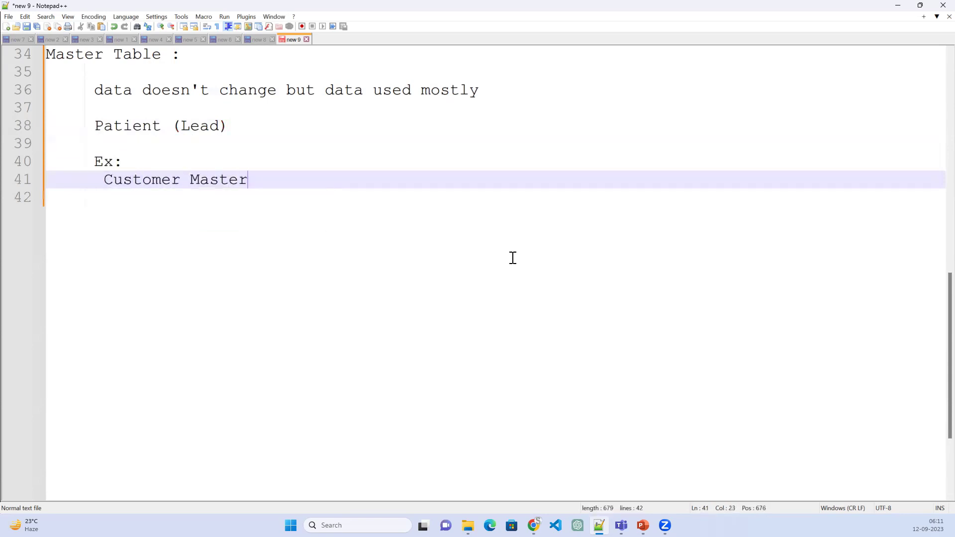
key(Return)
key(Return)
key(Return)
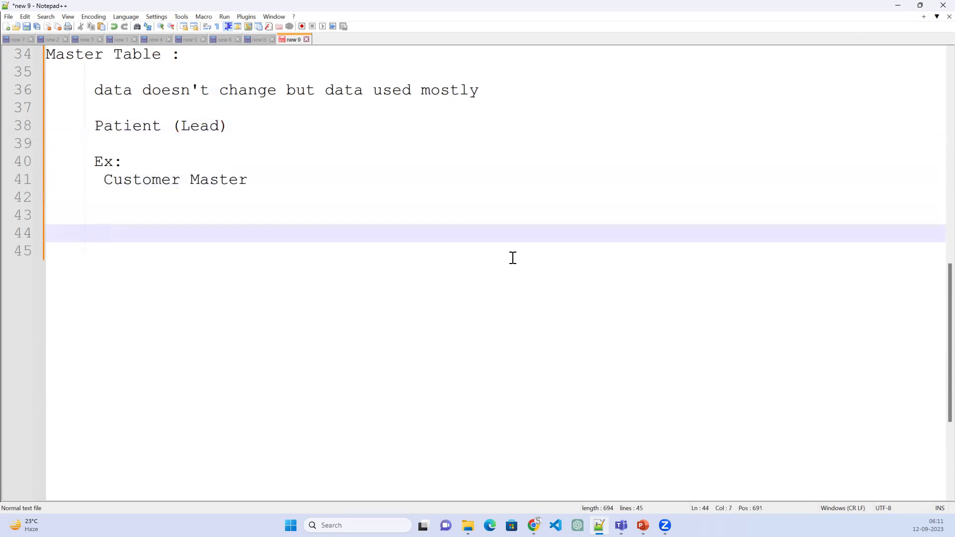
text(Product )
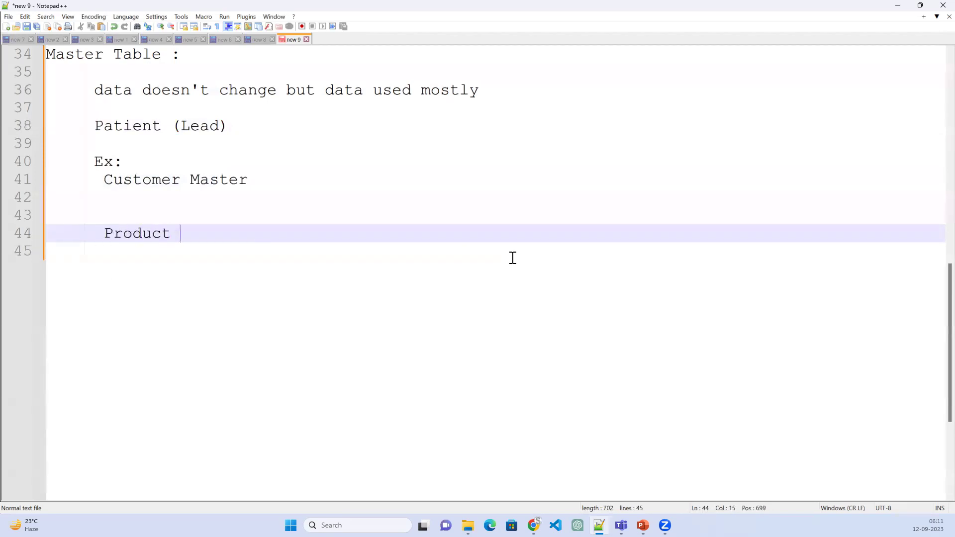
text(Master)
Describe Customer Master as 'Any interested person' and list Account and Contact beneath it
key(Up)
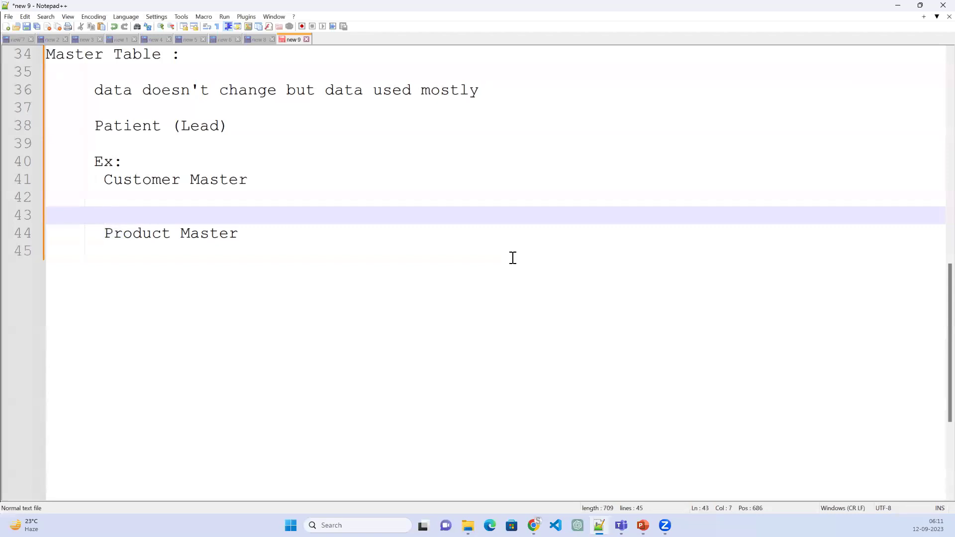
key(Up)
key(End)
key(BackSpace)
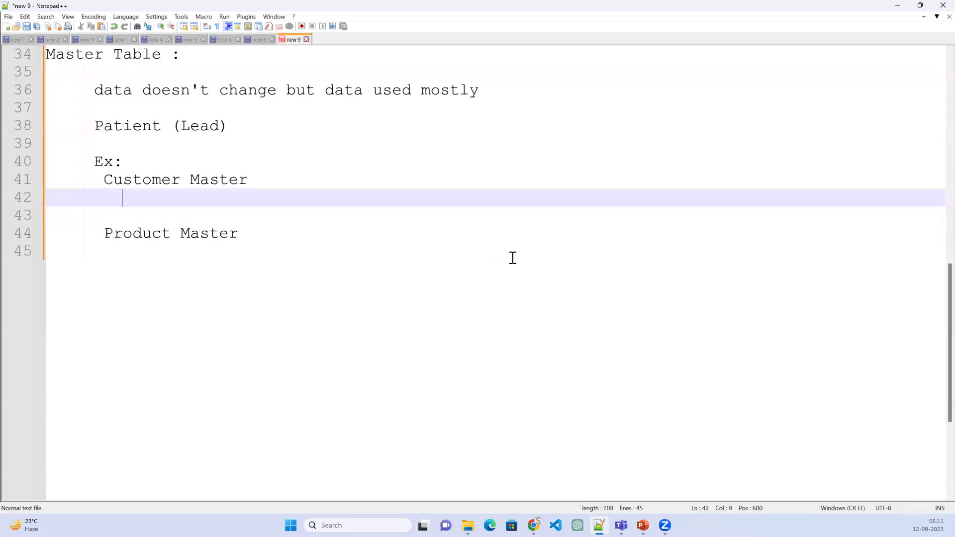
text(Any interest)
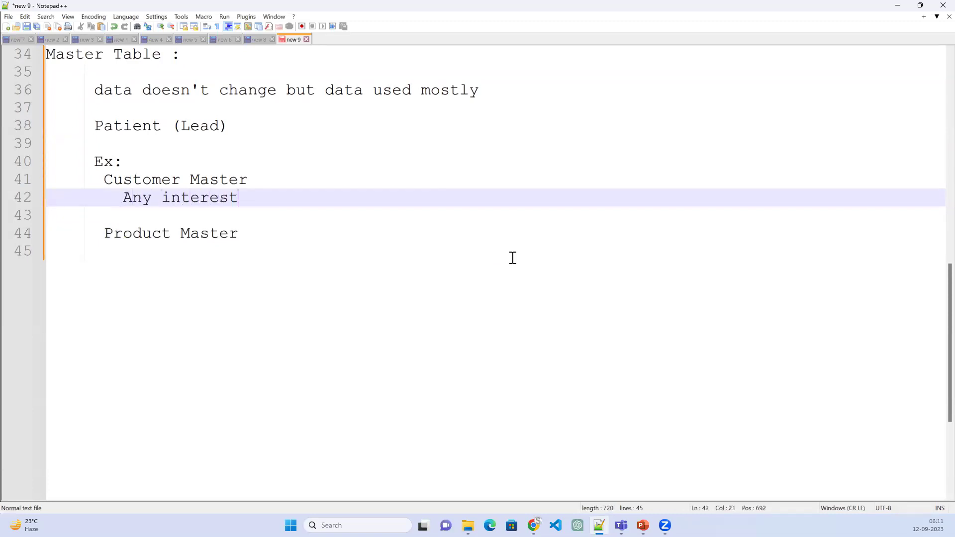
text(ed person)
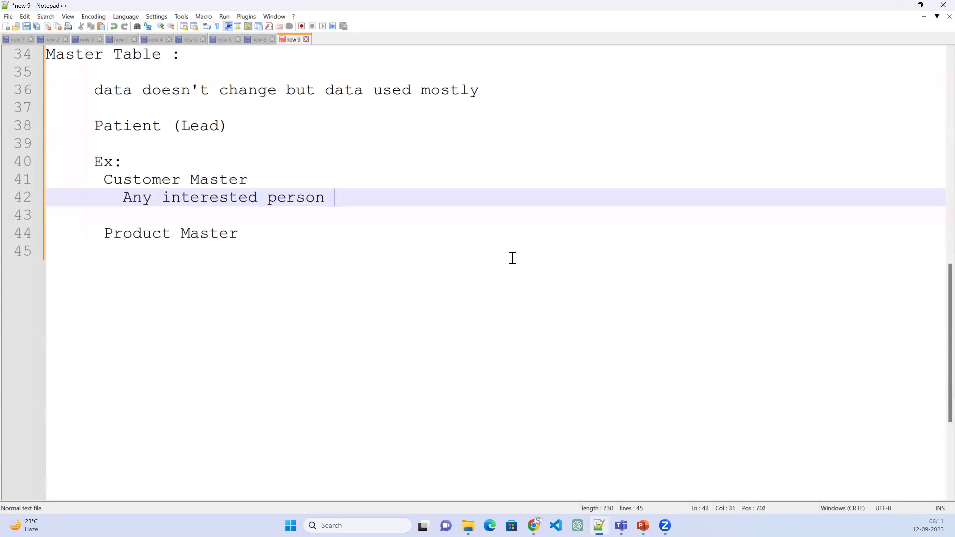
key(Return)
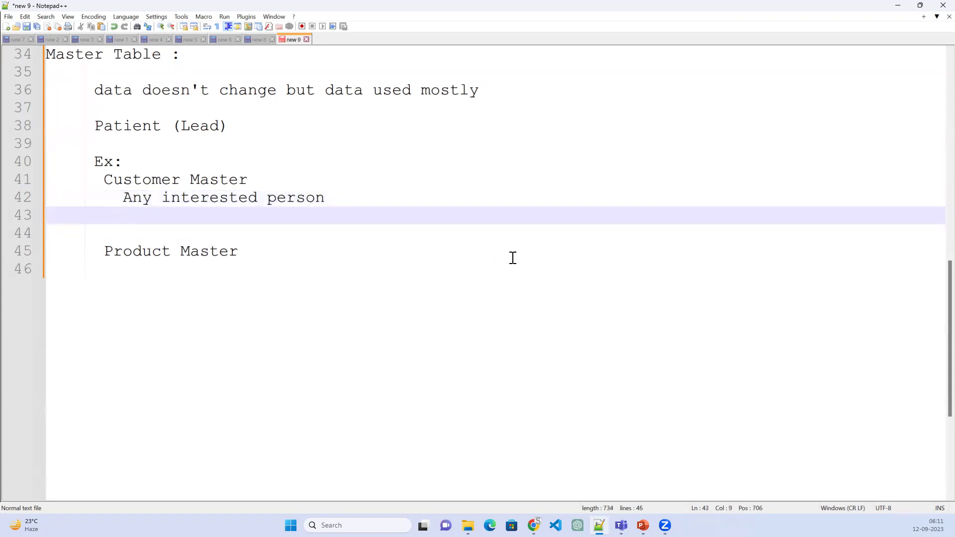
key(Return)
text(Account)
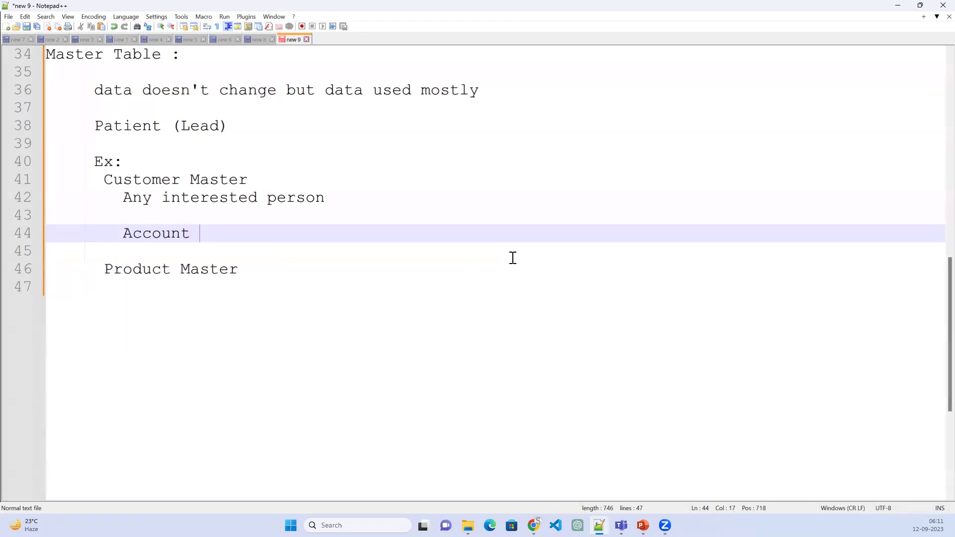
key(Return)
text(Contact)
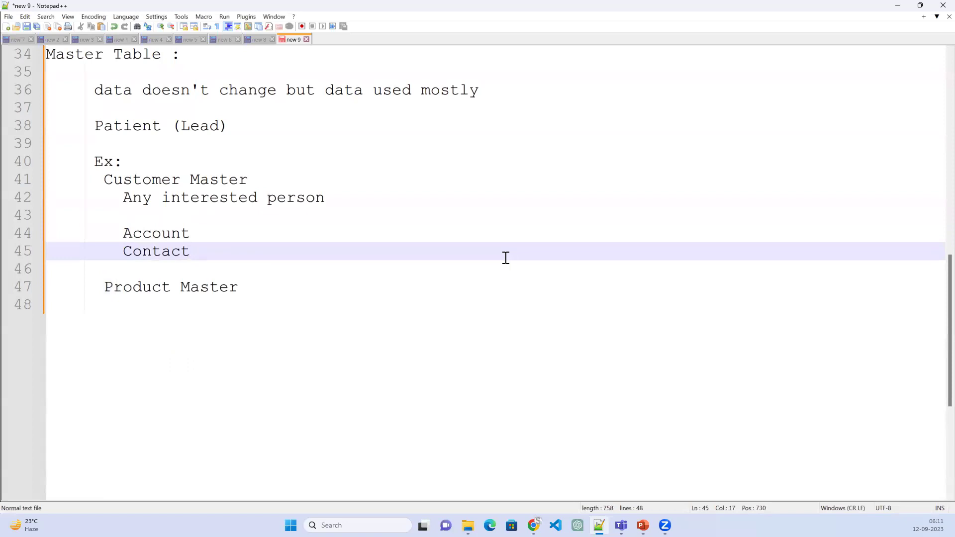
Select the Account and Contact lines, then begin an indented 'Prduct' entry under Product Master
drag(193, 249, 121, 228)
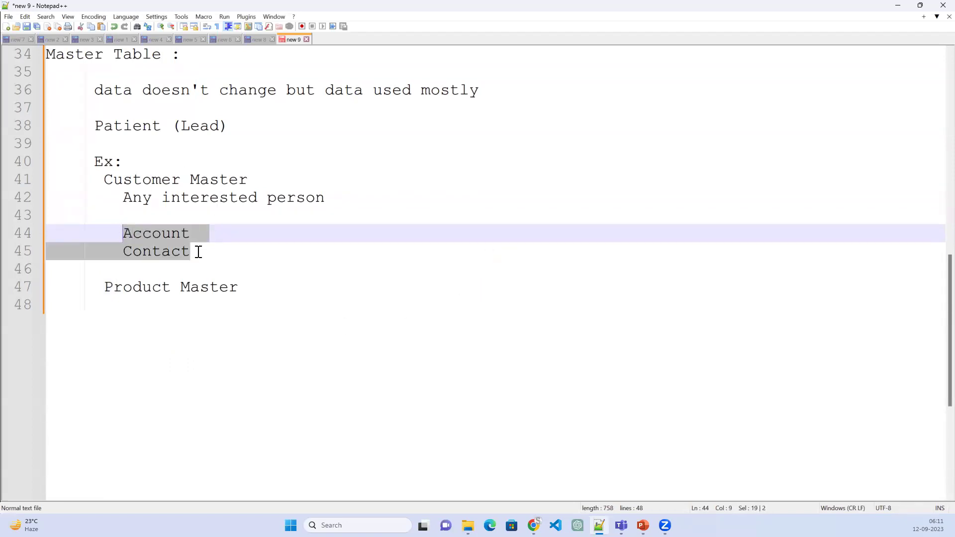
drag(195, 249, 121, 235)
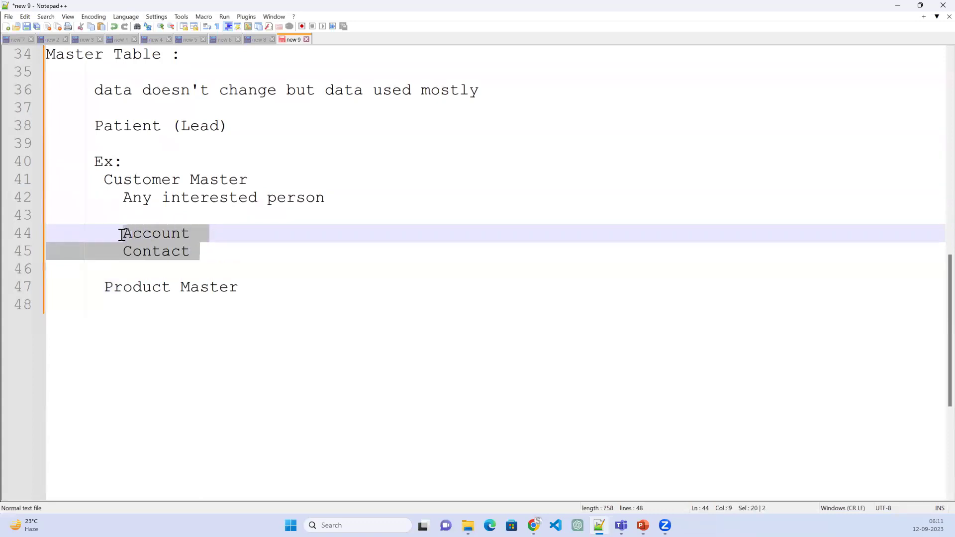
click(264, 292)
key(Return)
key(Tab)
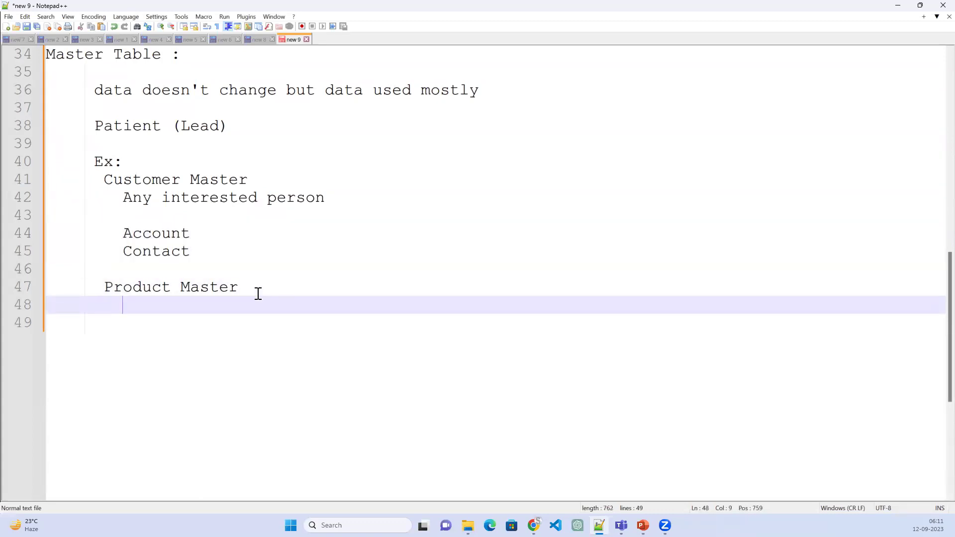
text(Prduct)
Describe Account as ': Business Company, Group, Society, Personal'
click(215, 233)
text(:)
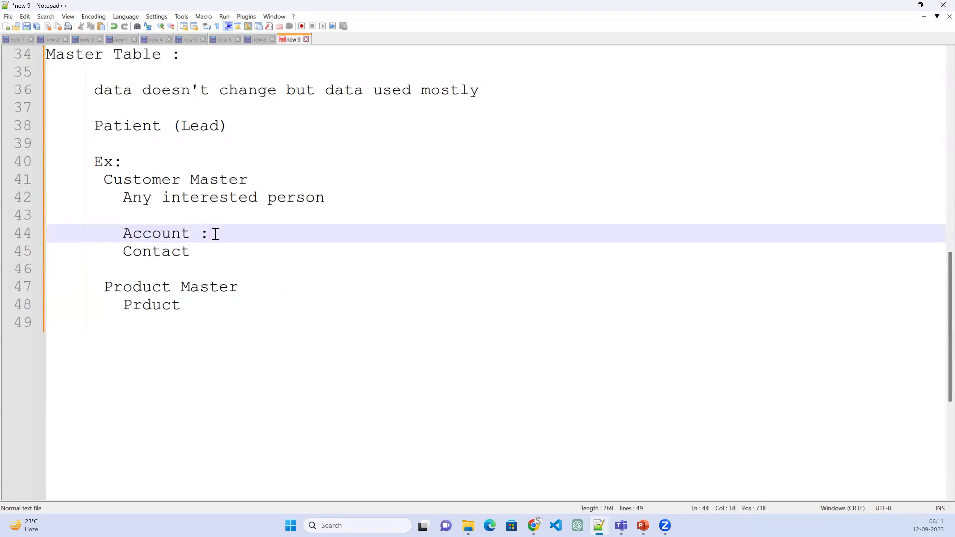
text( Business Co)
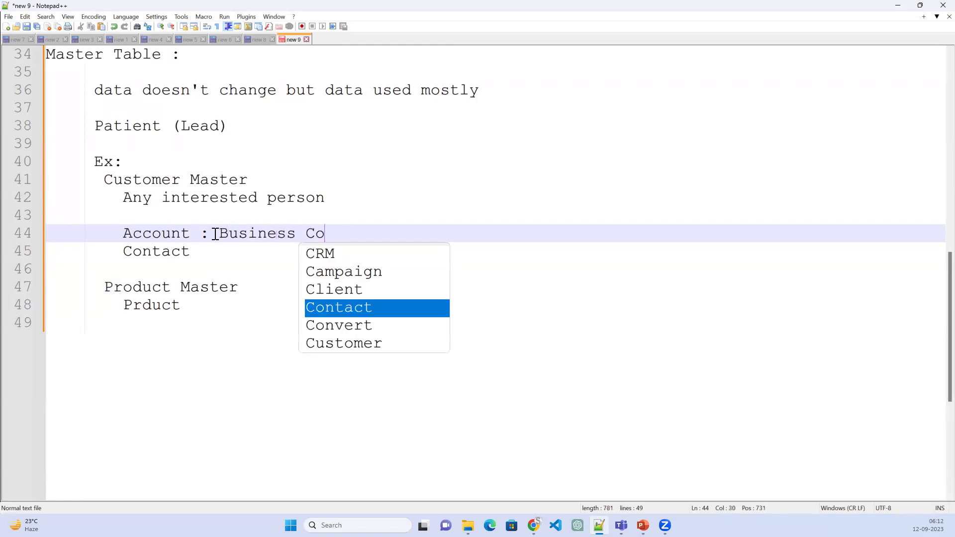
text(mpany, )
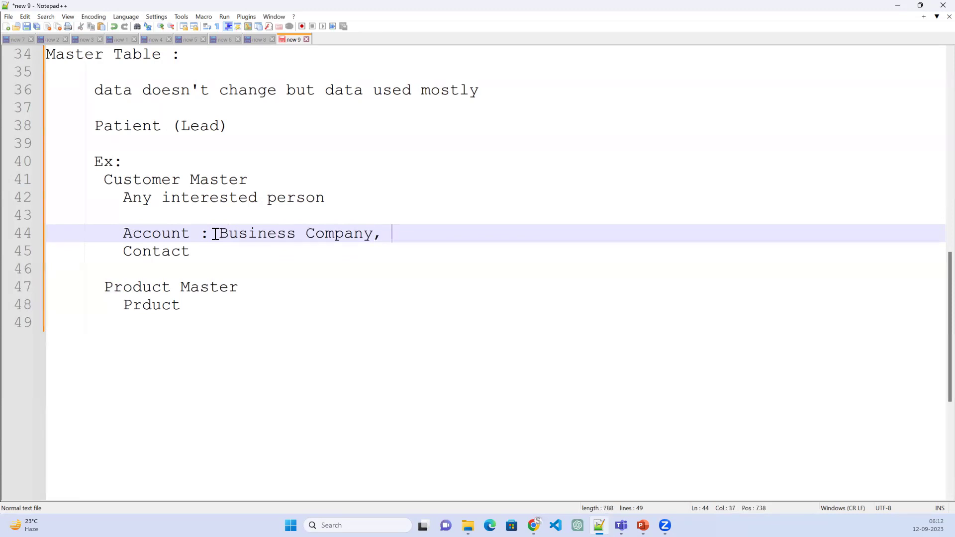
text(Group, Soc)
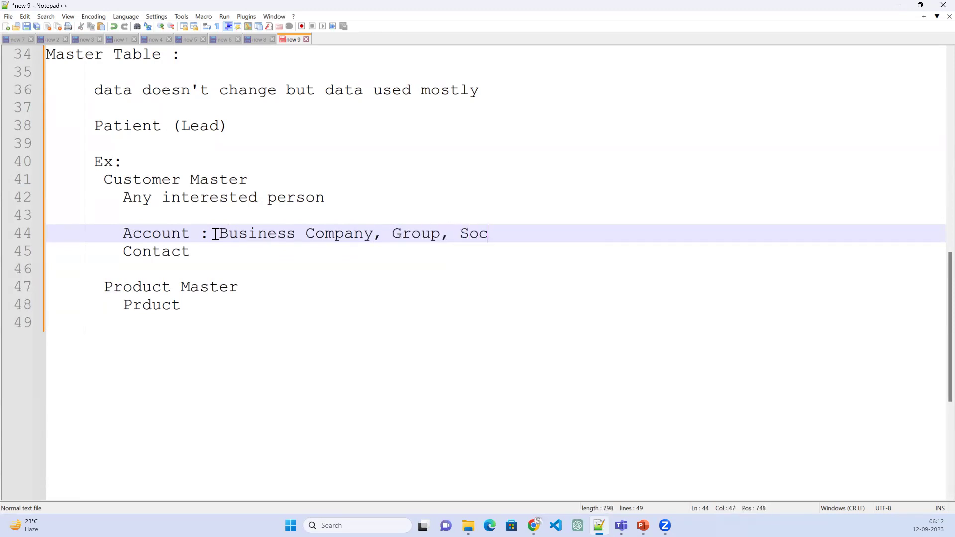
text(iety, Perona)
key(BackSpace)
key(BackSpace)
key(BackSpace)
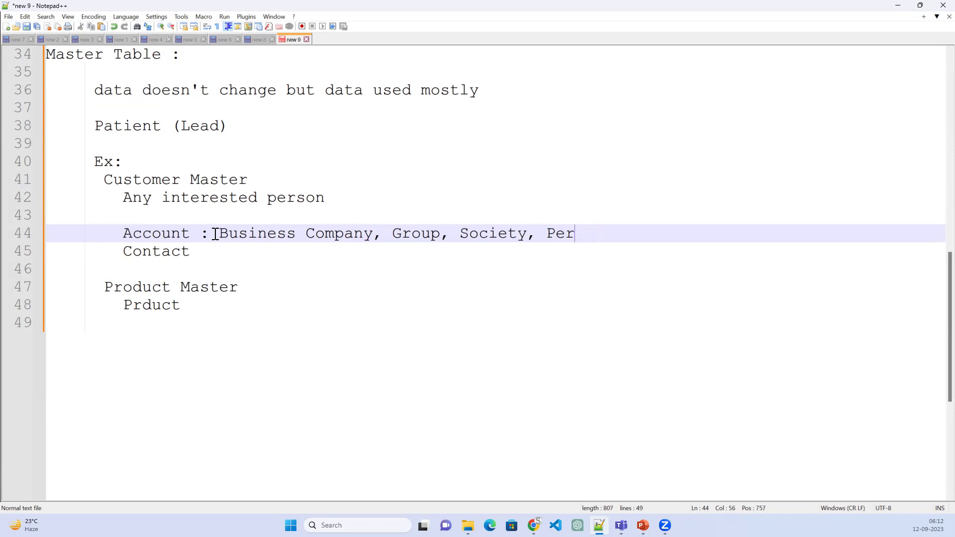
text(sonal)
Describe Contact as ': Single Person Information' and add a blank line after it
key(Down)
text(: )
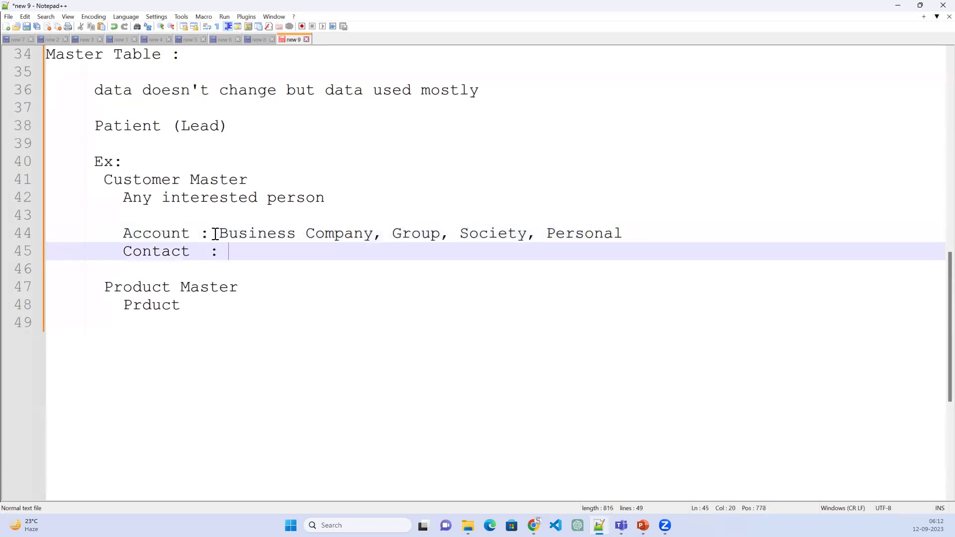
text(Single Person )
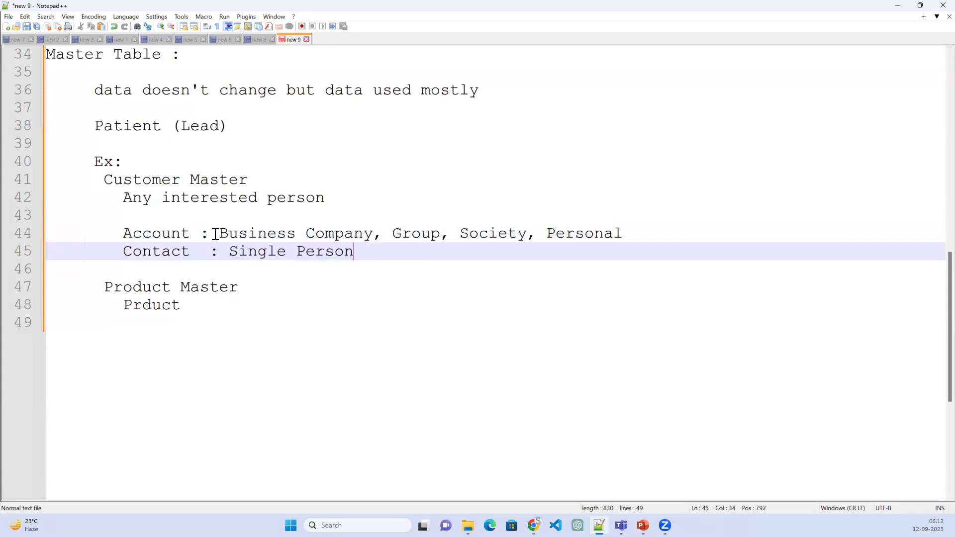
text(Information)
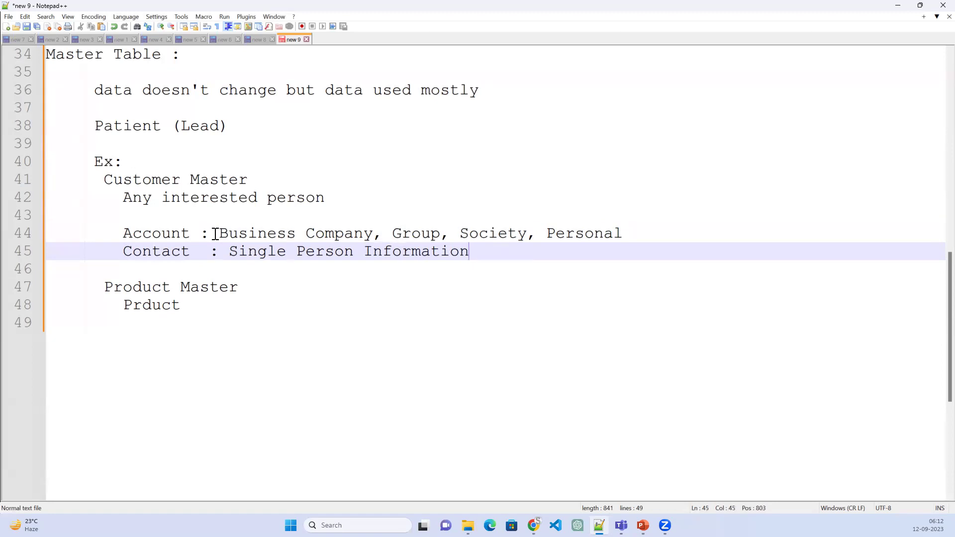
key(Return)
key(Return)
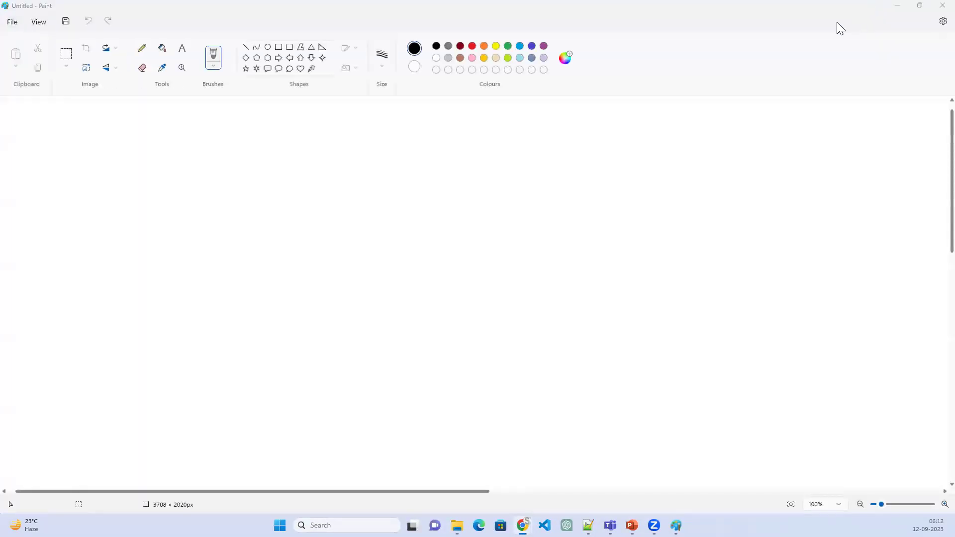
Draw a rounded rectangle near the canvas top and fill it light grey
click(289, 47)
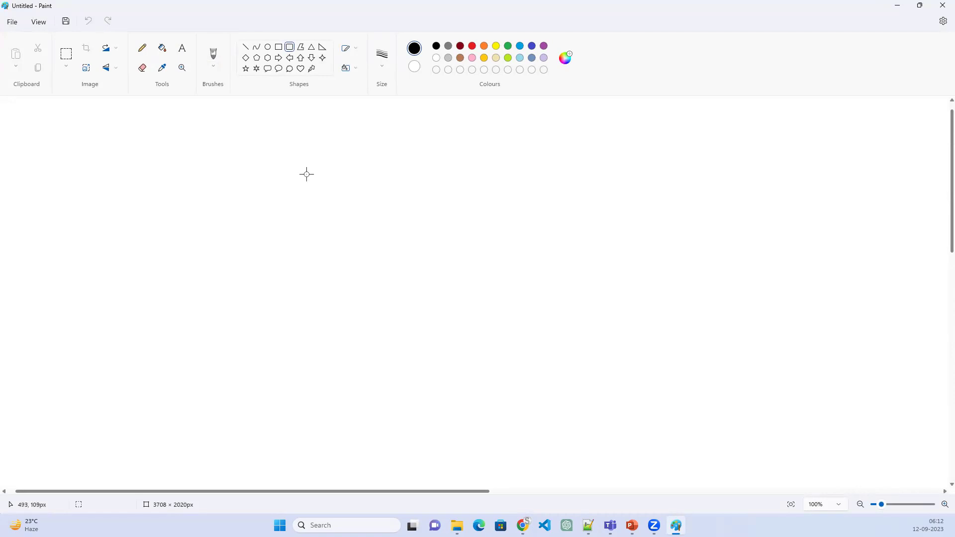
mouse_move(369, 144)
mouse_down()
mouse_move(457, 194)
mouse_move(471, 184)
mouse_up()
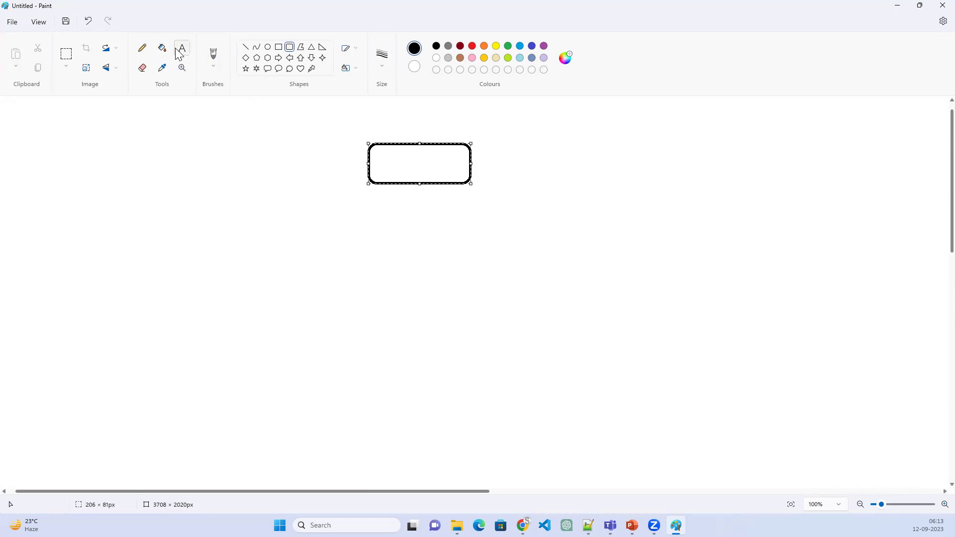
click(162, 49)
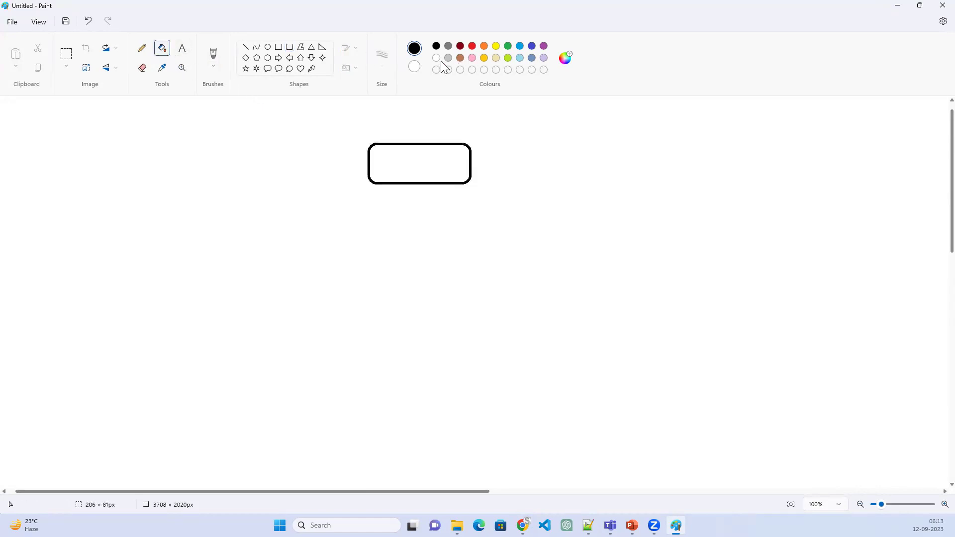
click(448, 57)
click(435, 160)
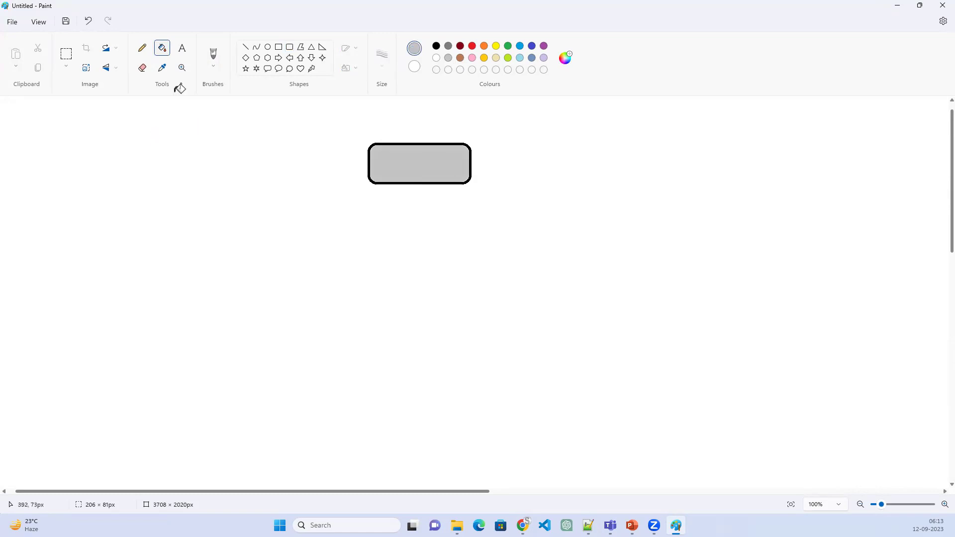
Label the box 'Gov of India' and start a 'Laptop' text label above-left of it
click(182, 48)
click(381, 159)
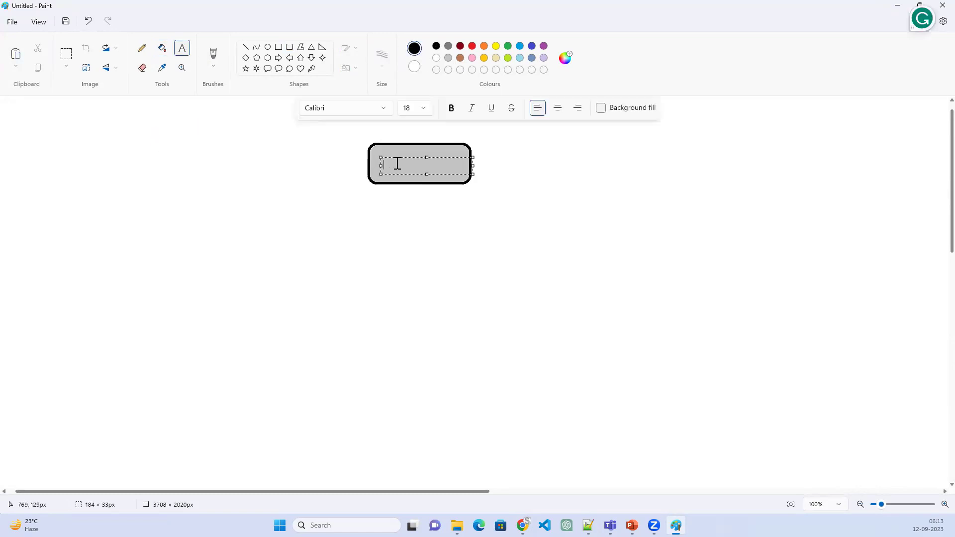
text(Gov of India)
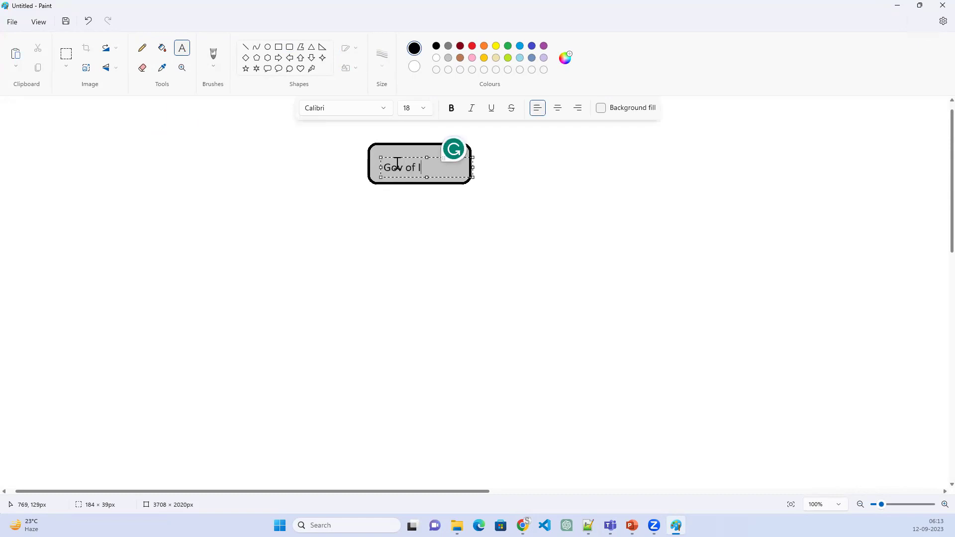
click(399, 264)
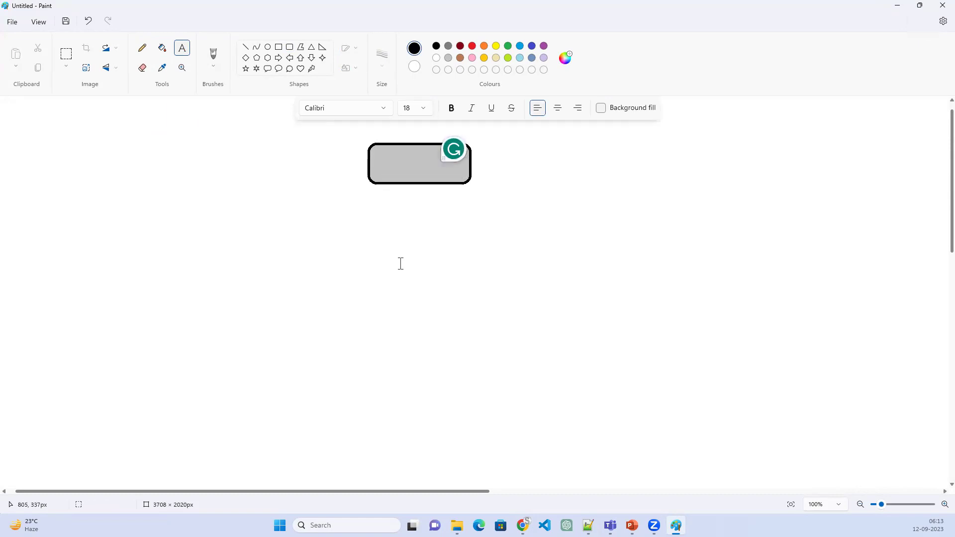
click(313, 130)
text(Lapt)
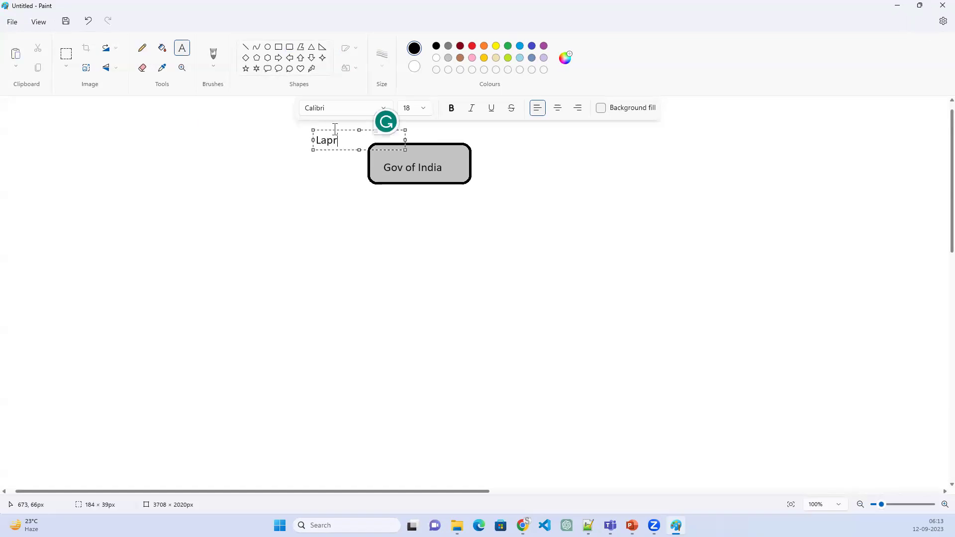
text(op)
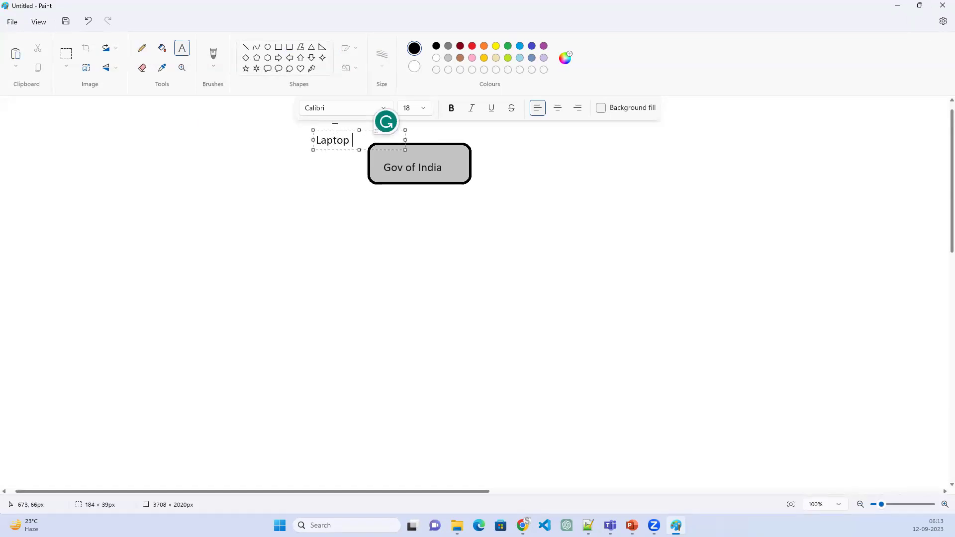
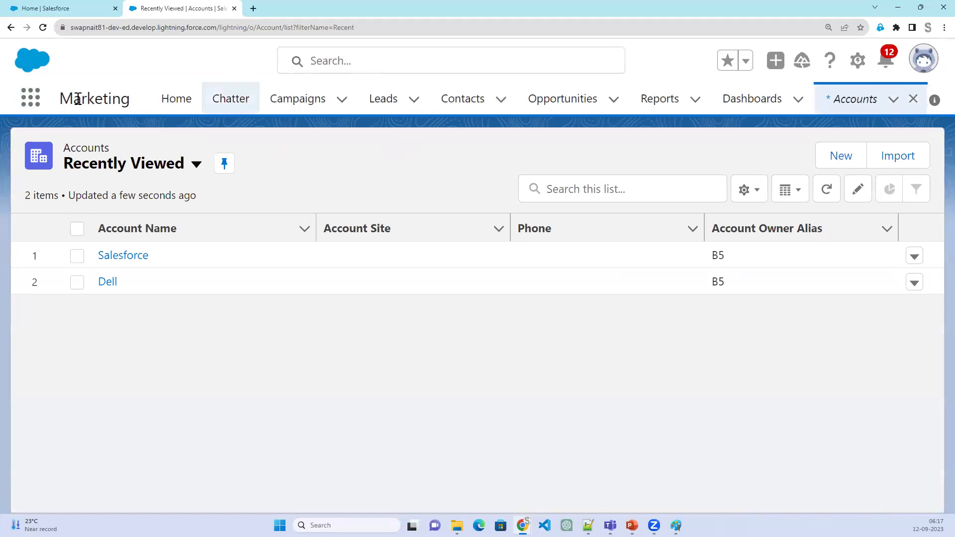
Switch to the Sales app from the App Launcher's full app list to reach its Home page
click(28, 103)
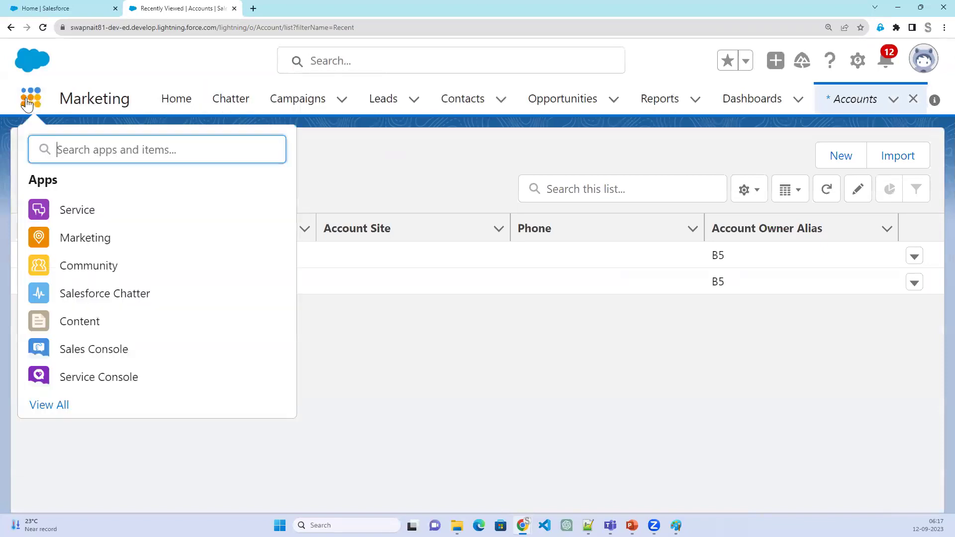
click(62, 410)
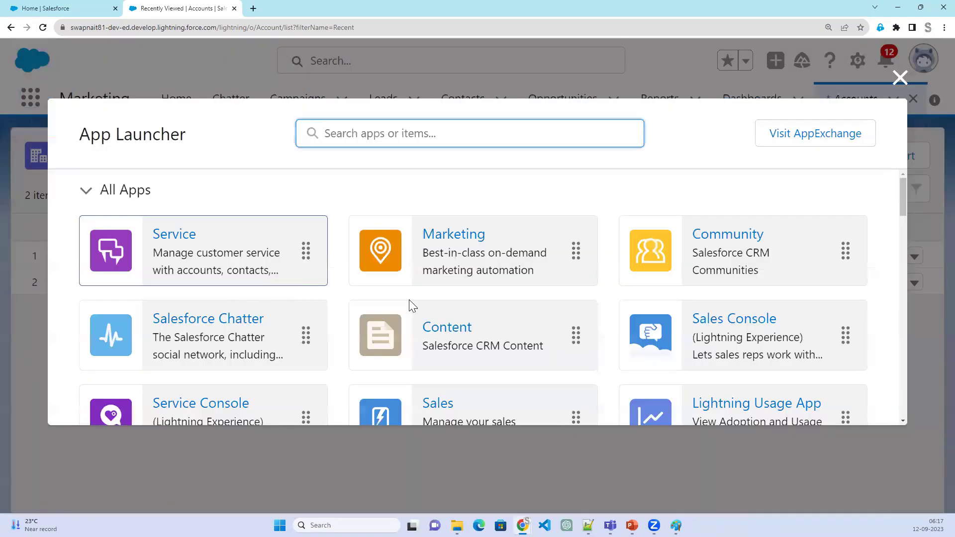
scroll(463, 383, down, 1)
click(462, 384)
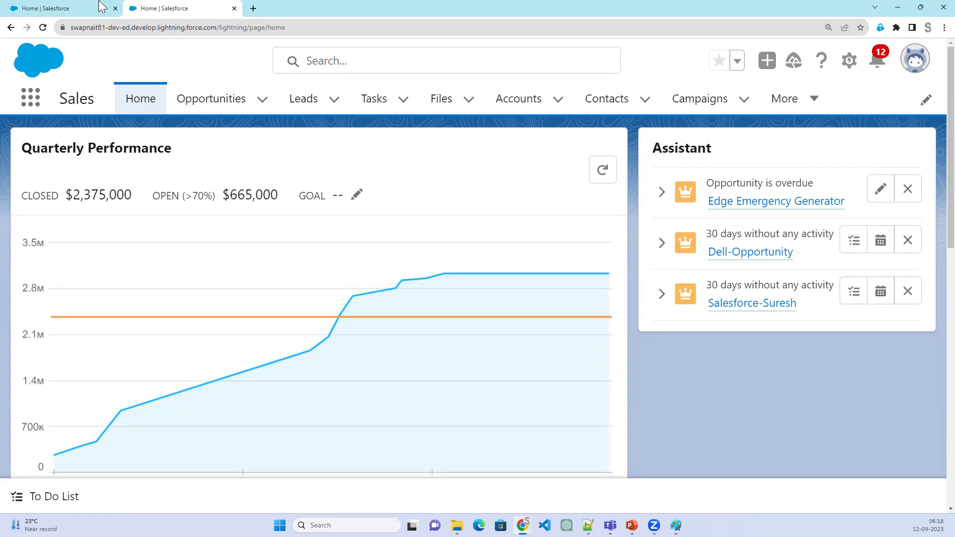
Start a new account named Gov of India, rated Warm, with account number GOV120
click(533, 105)
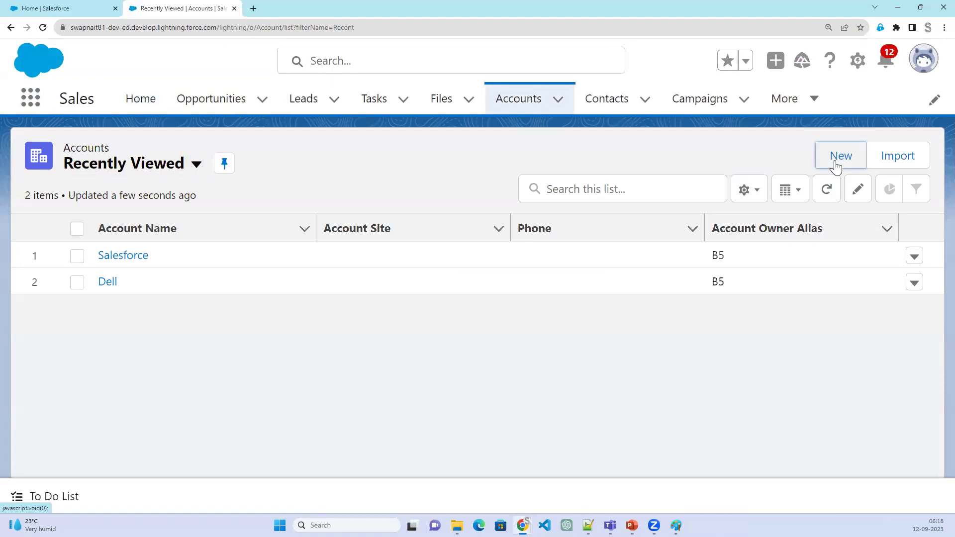
click(841, 157)
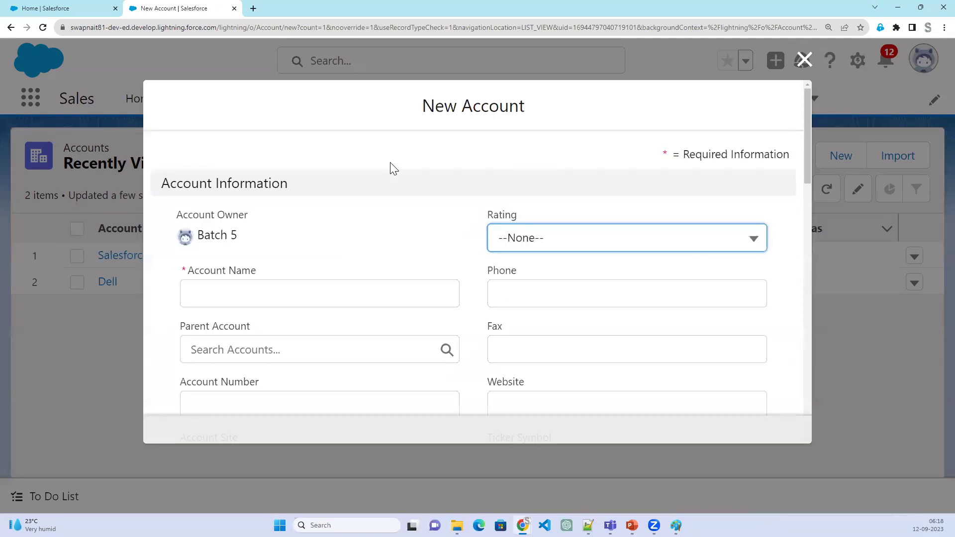
click(253, 297)
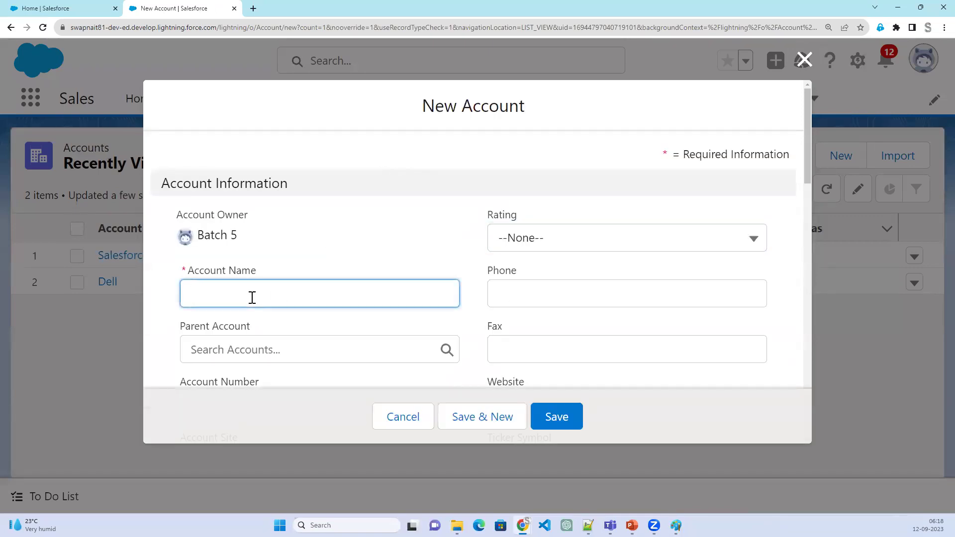
text(Gov of I)
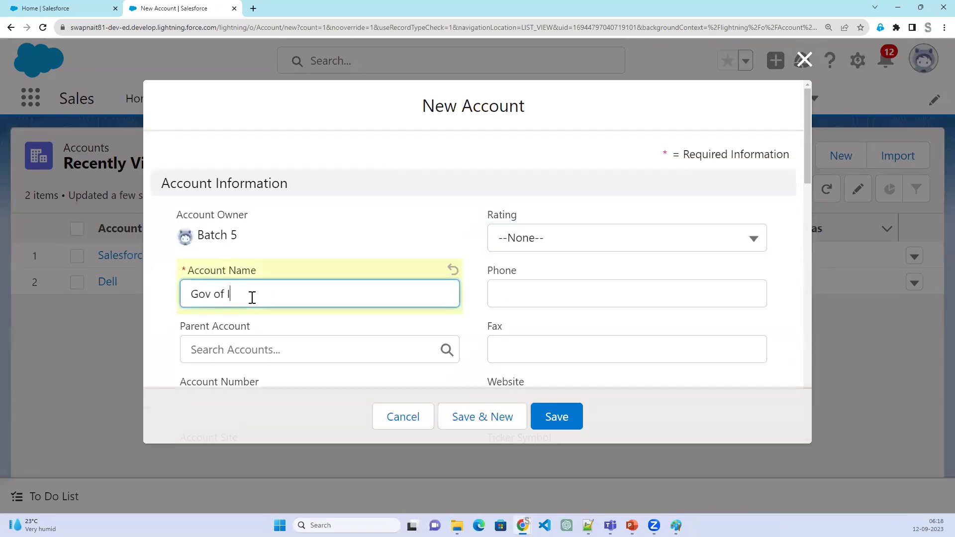
text(ndia)
click(591, 243)
click(552, 344)
scroll(401, 300, down, 4)
click(304, 206)
text(G)
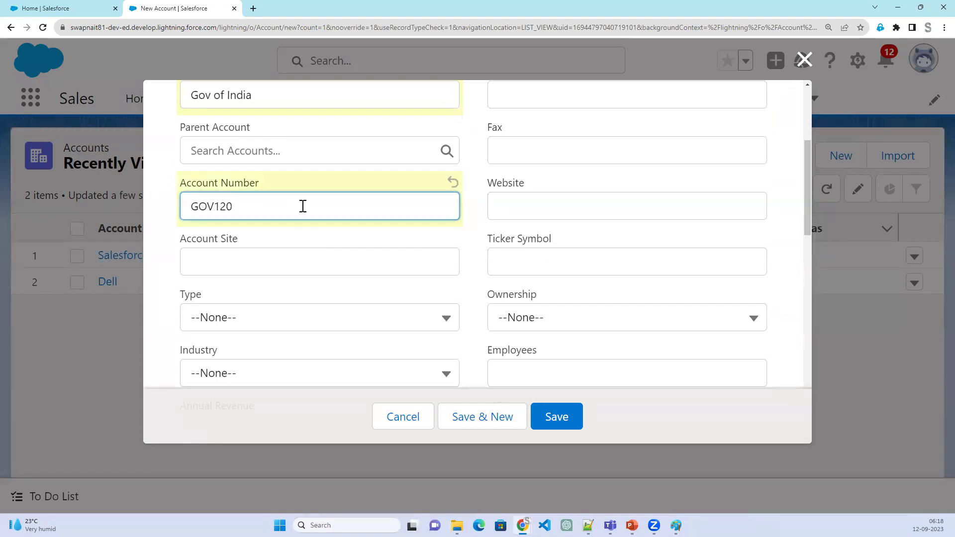
text(OV120)
Set type Prospect and industry Government, save the account, and return to Accounts
click(285, 323)
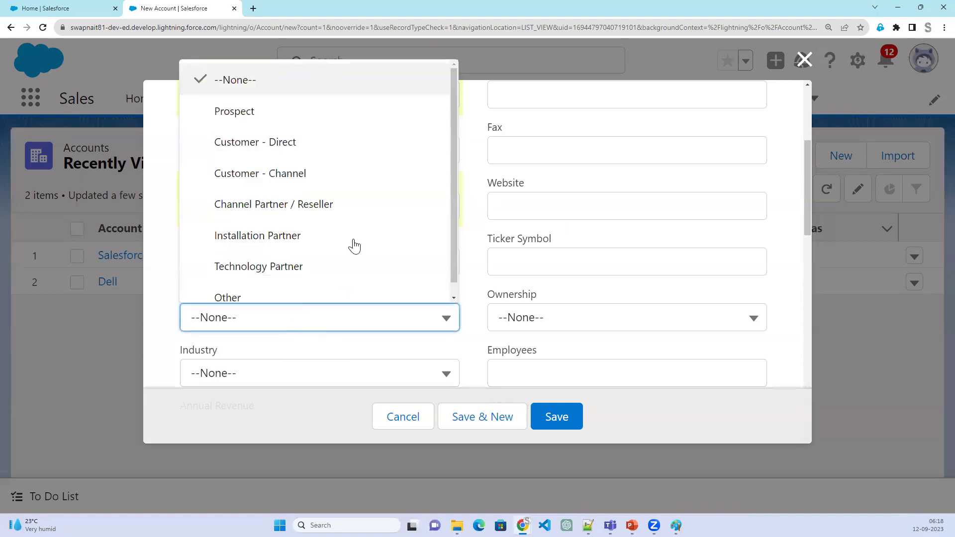
scroll(333, 276, down, 1)
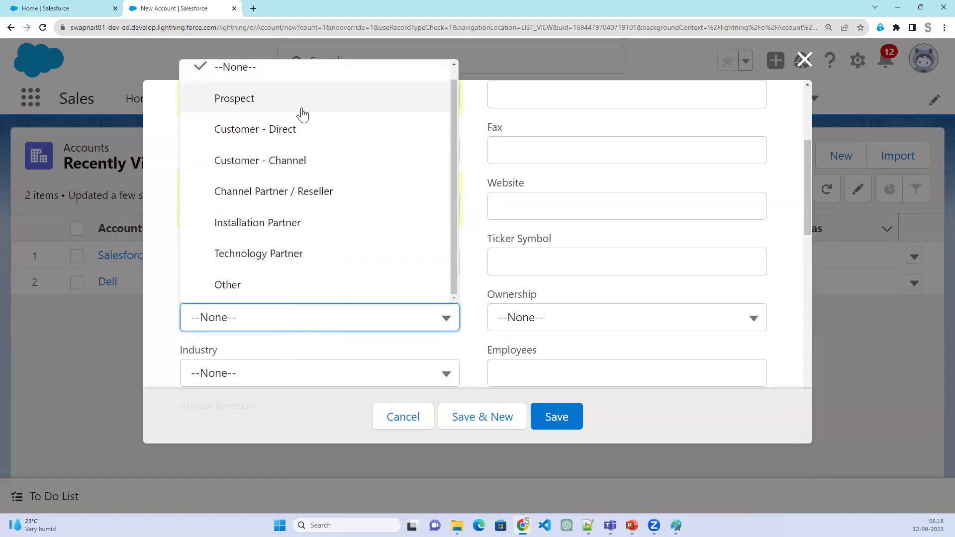
key(Return)
click(273, 371)
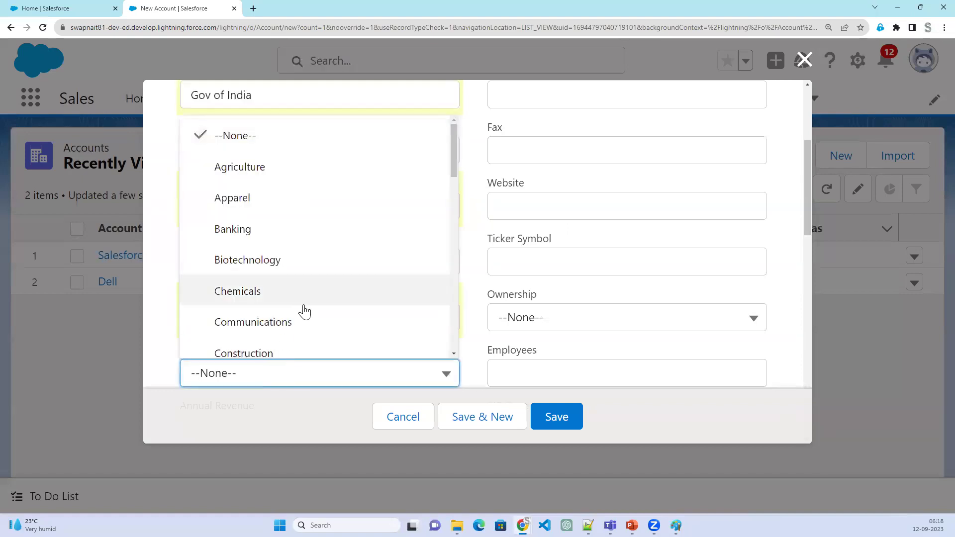
scroll(305, 312, down, 1)
scroll(304, 312, down, 3)
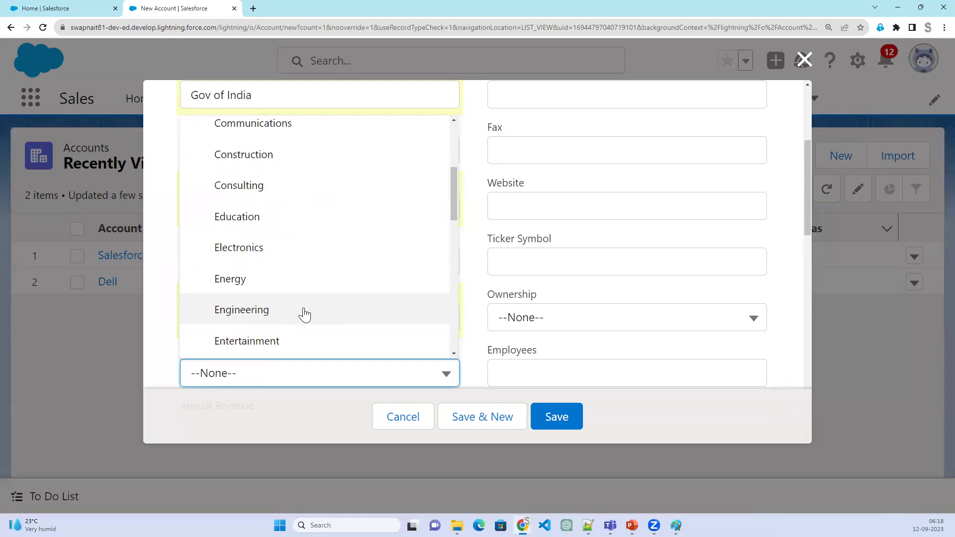
scroll(304, 314, down, 2)
scroll(304, 315, down, 2)
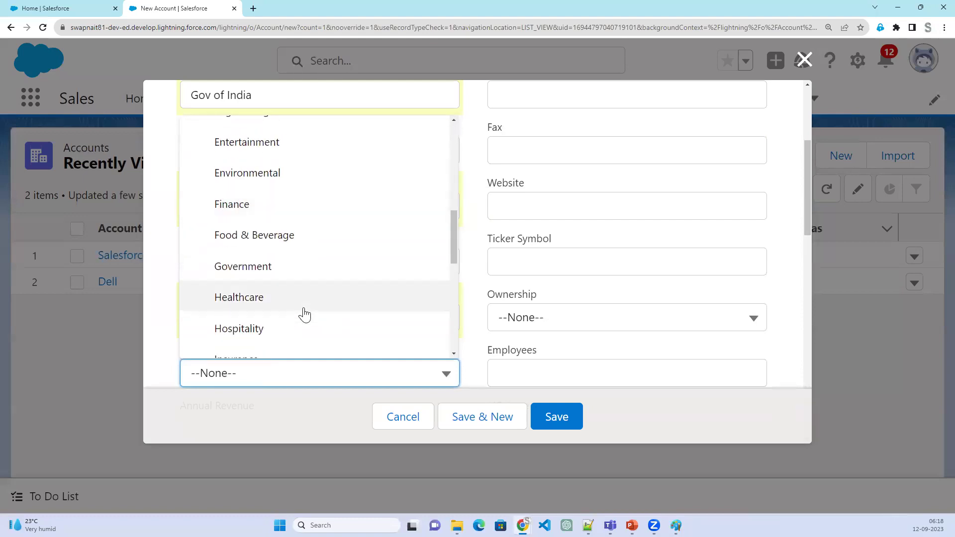
scroll(301, 299, down, 1)
click(288, 224)
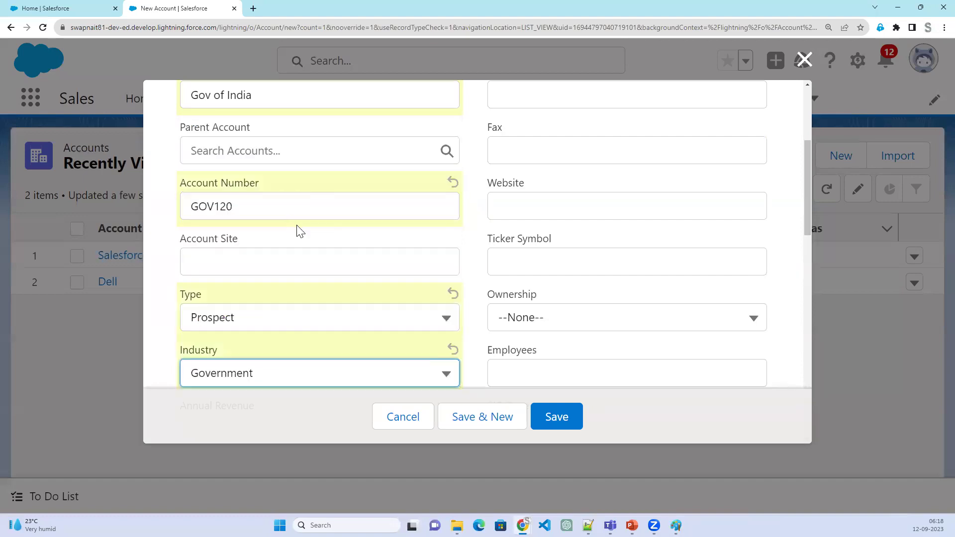
scroll(542, 358, down, 3)
click(555, 415)
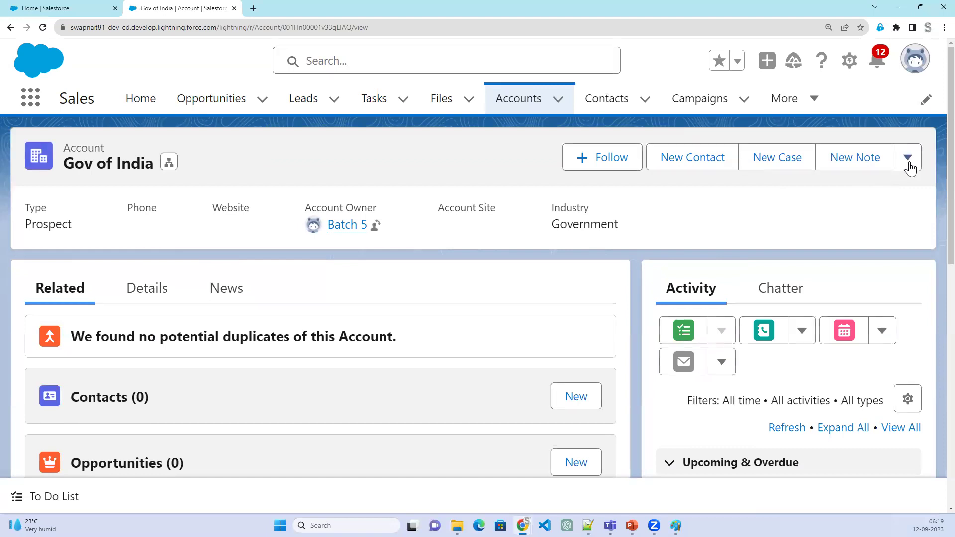
click(518, 104)
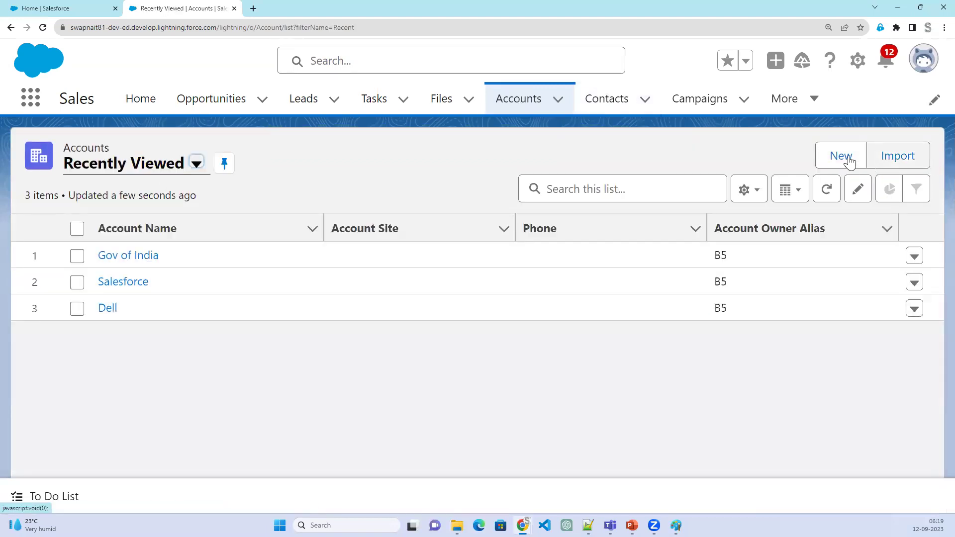
Start a new account named Ministry of Tourism with parent account Gov of India
click(841, 158)
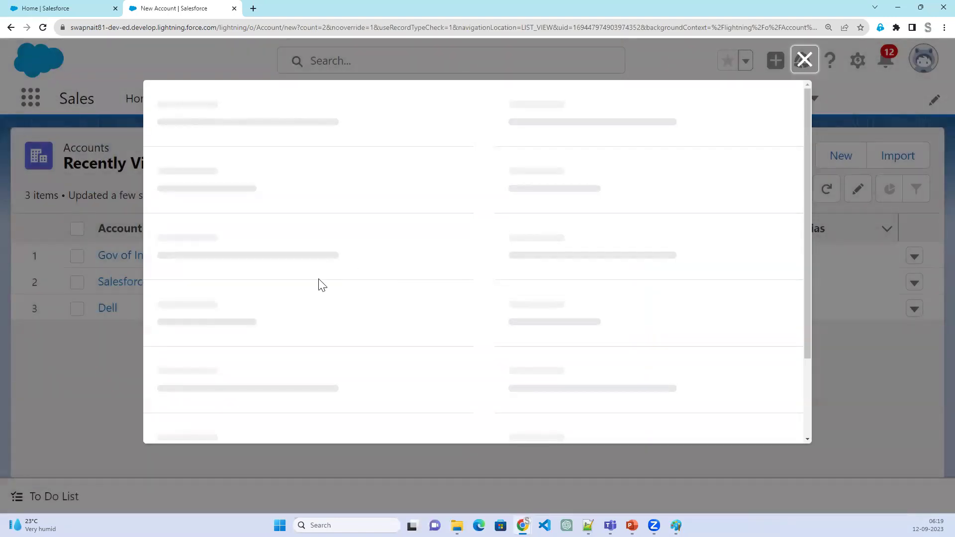
click(224, 292)
text(Ministry of To)
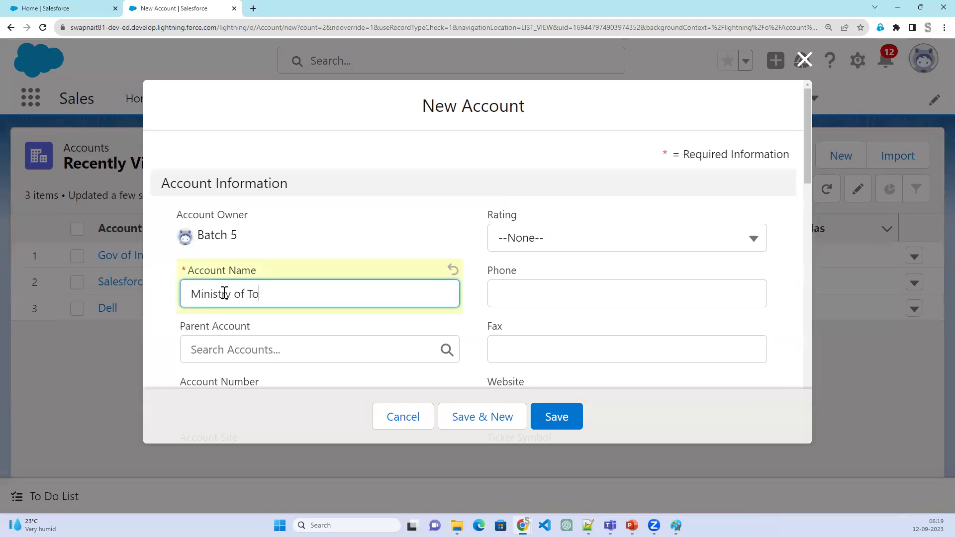
text(urism)
key(Tab)
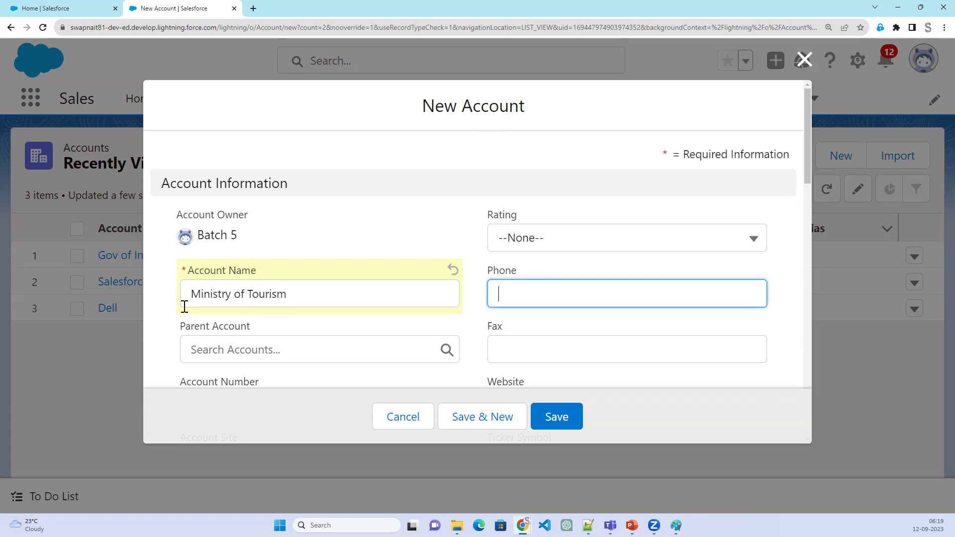
click(275, 350)
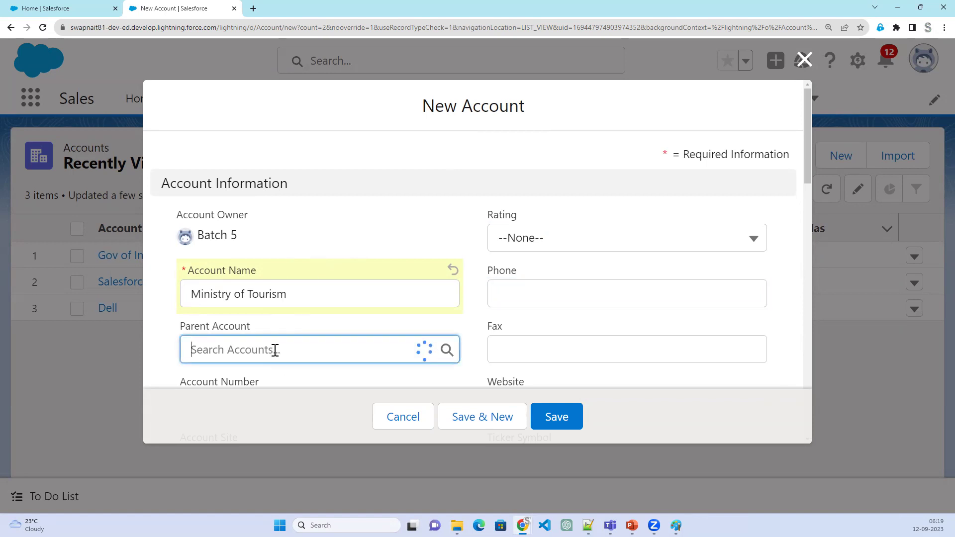
click(263, 416)
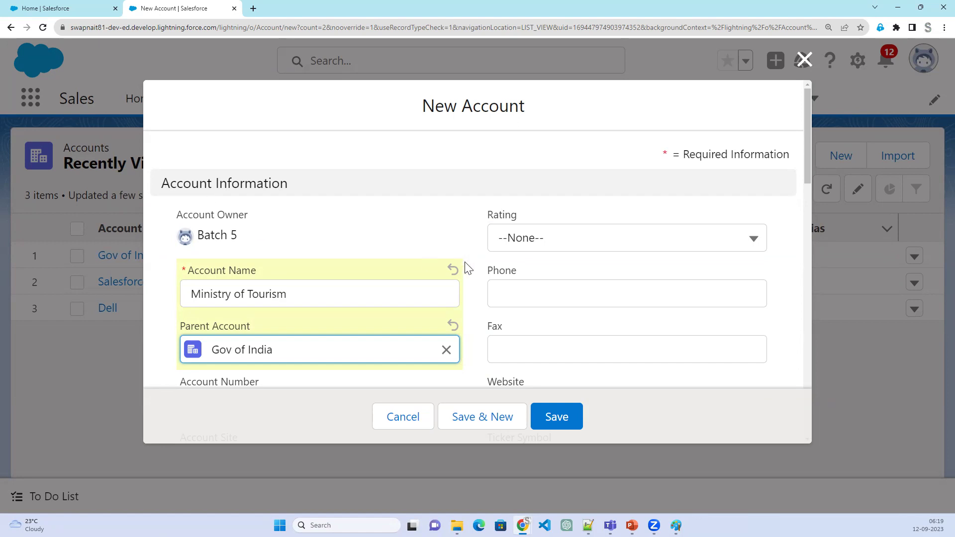
Set rating Warm, account number MT001 and industry Government, then save the account
click(535, 248)
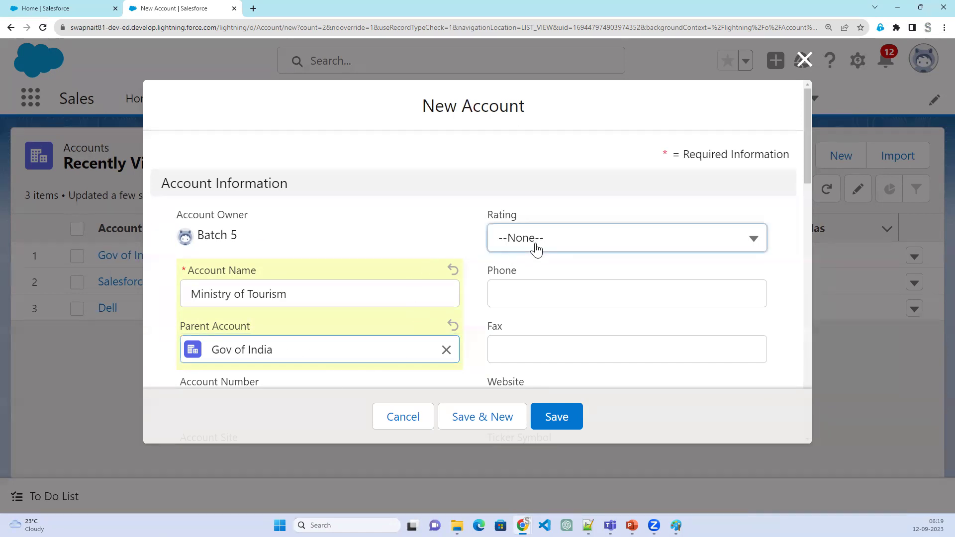
key(Return)
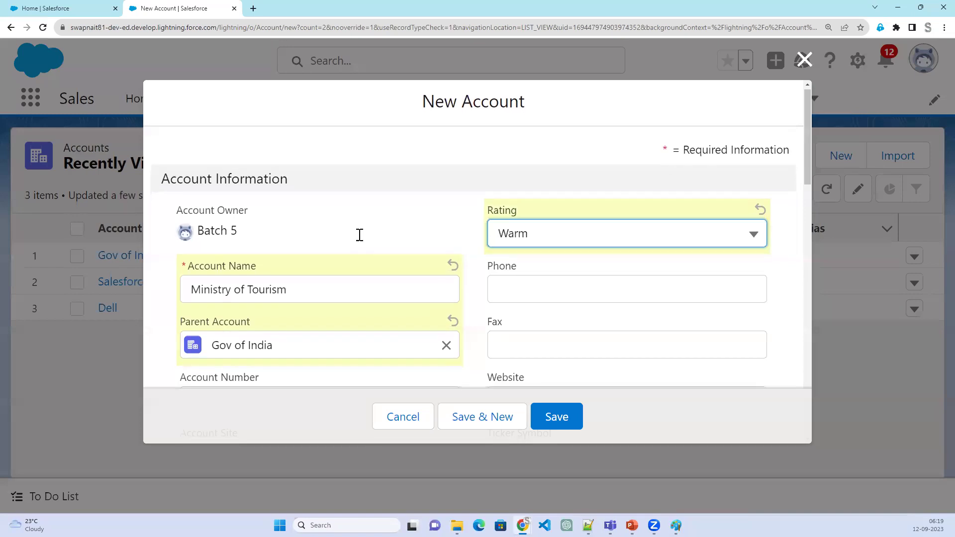
scroll(283, 279, down, 3)
click(283, 260)
text(MT001)
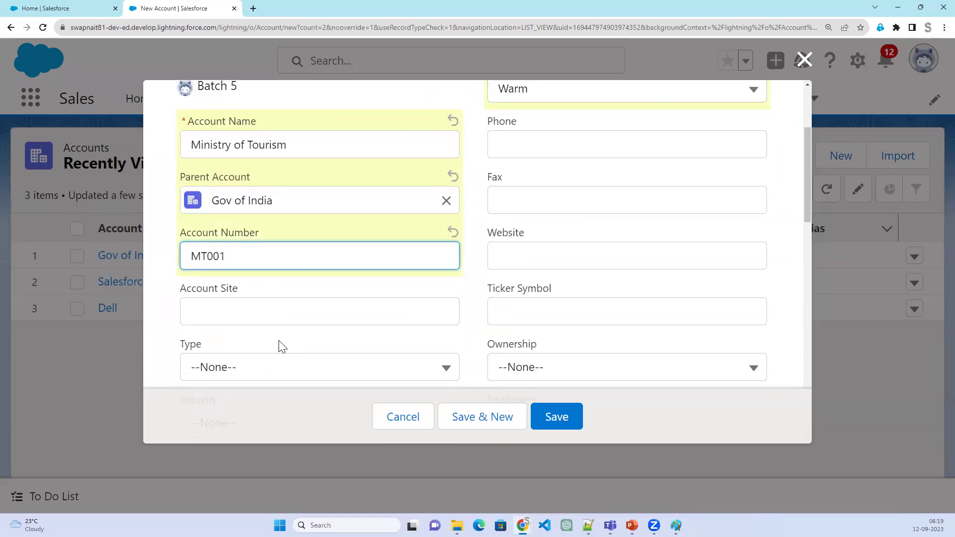
scroll(277, 345, down, 3)
click(258, 286)
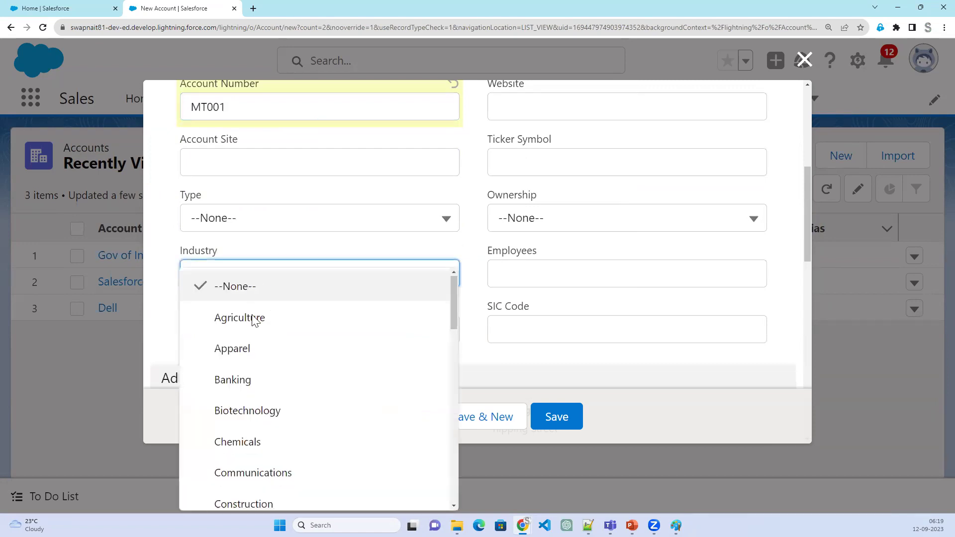
scroll(251, 431, down, 3)
scroll(255, 467, down, 4)
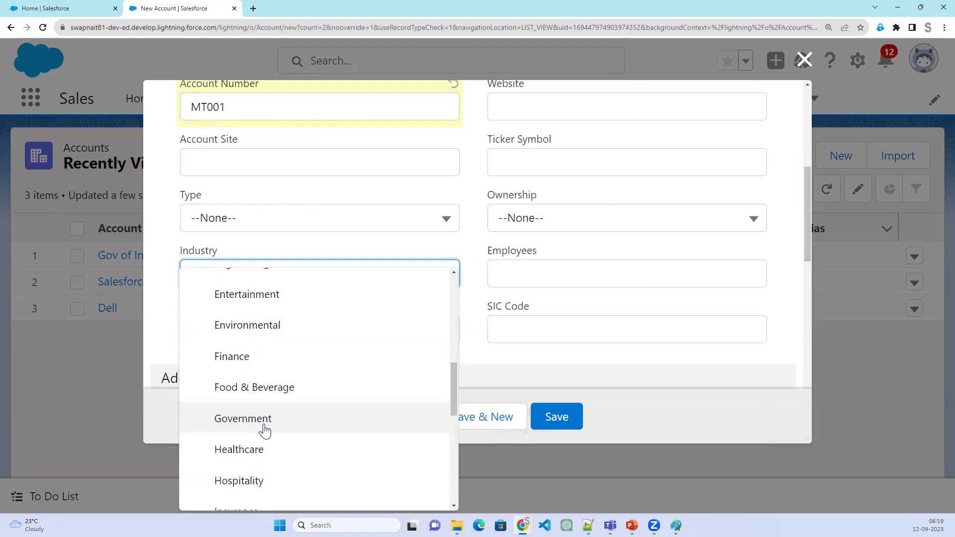
click(263, 424)
click(568, 420)
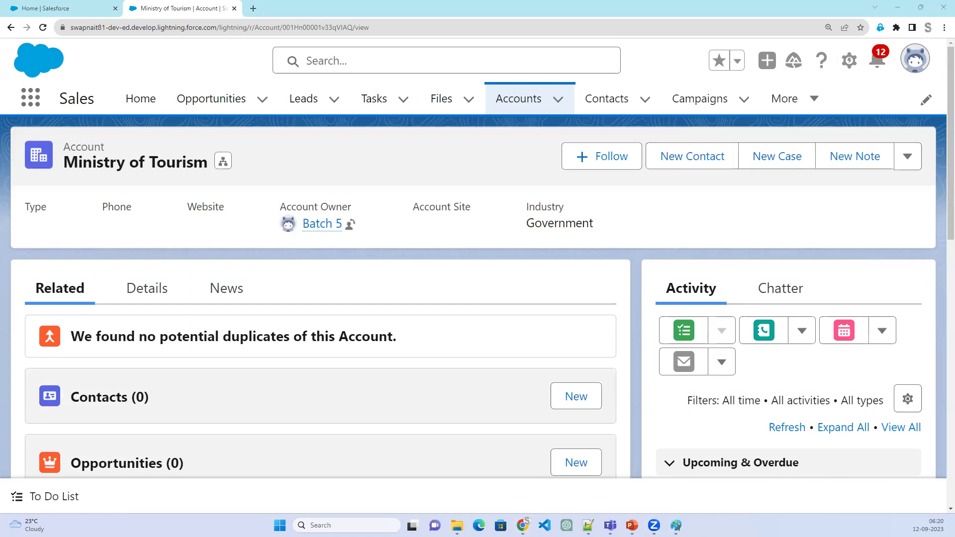
Show the Account Hierarchy for Ministry of Tourism, collapsing and re-expanding the Gov of India branch
mouse_move(209, 145)
mouse_down()
mouse_move(221, 176)
mouse_move(243, 140)
mouse_move(222, 143)
mouse_up()
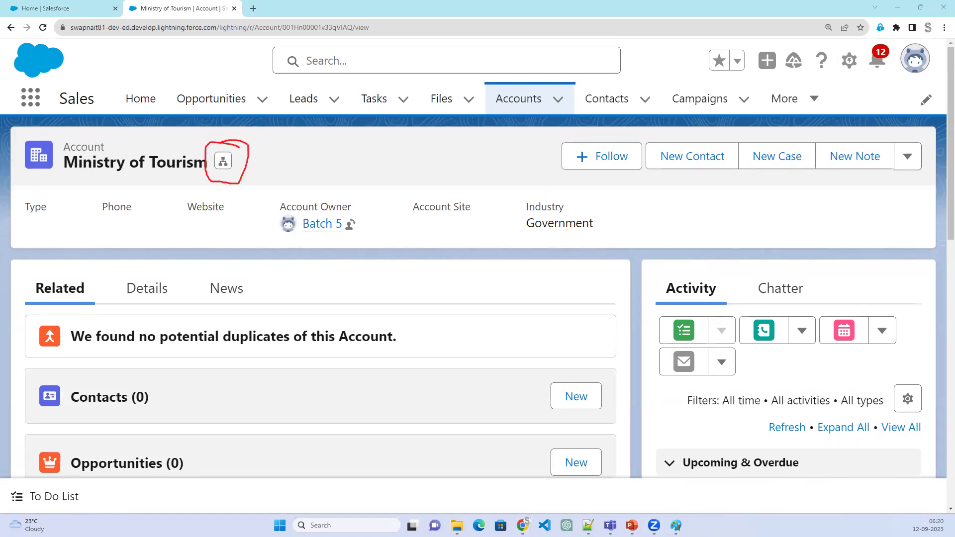
click(224, 162)
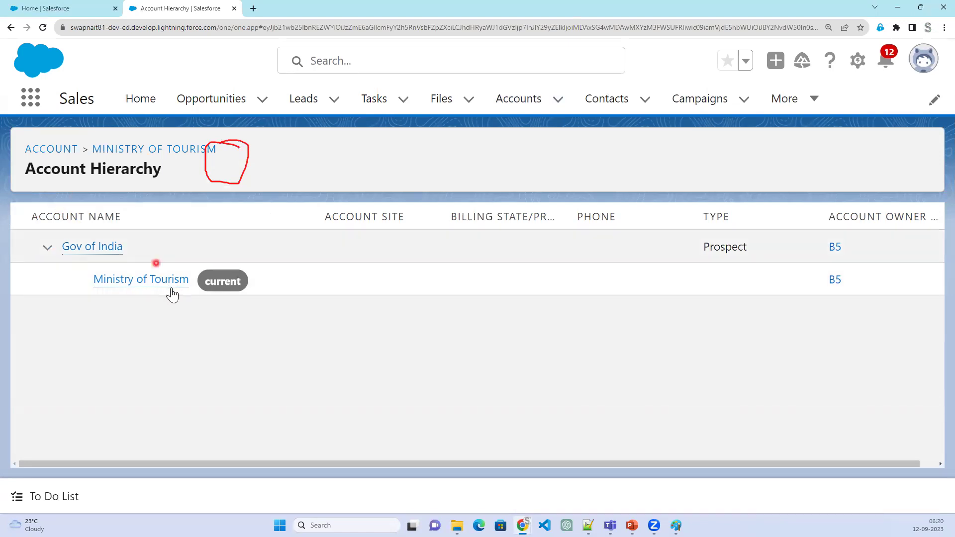
mouse_move(159, 283)
click(47, 250)
click(48, 252)
Start a new contact with salutation Mr. and the contact's first and last name
click(611, 99)
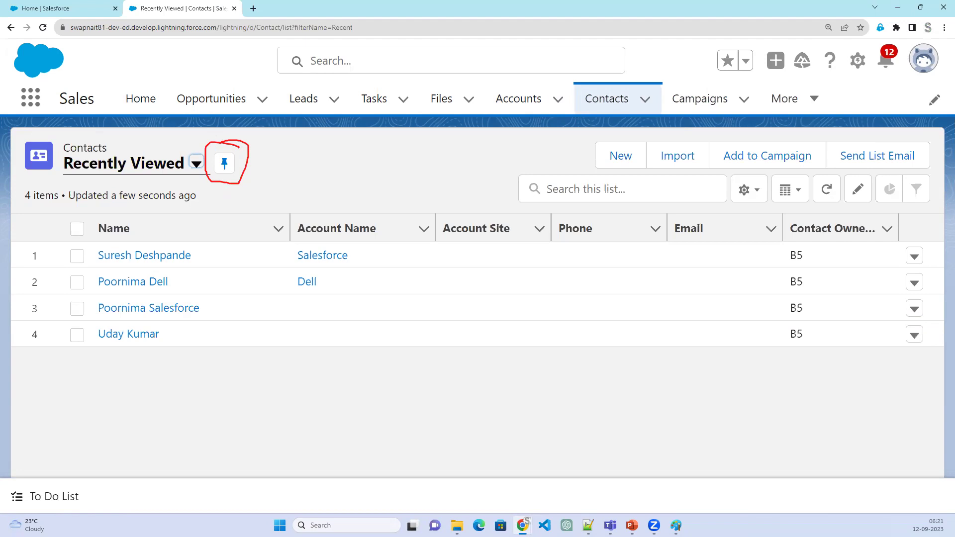
click(612, 158)
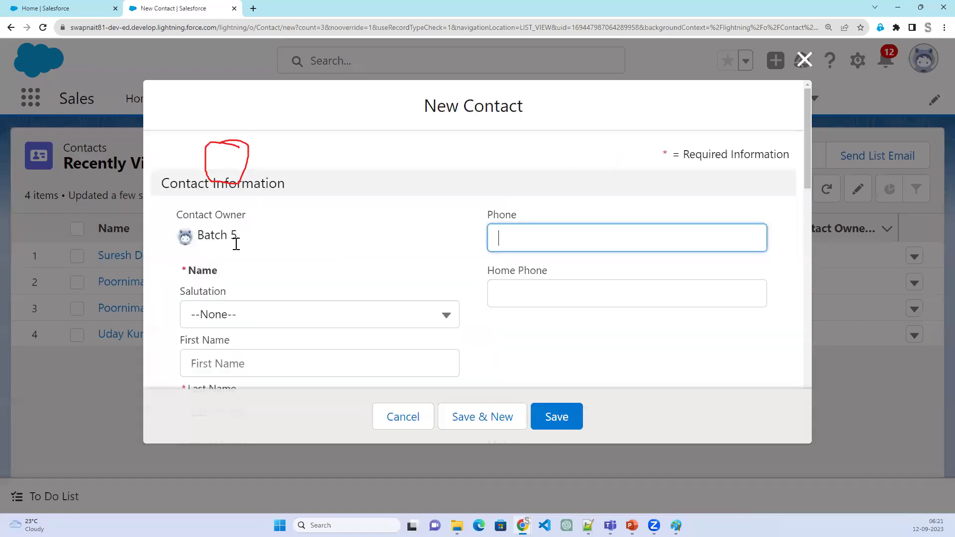
click(239, 318)
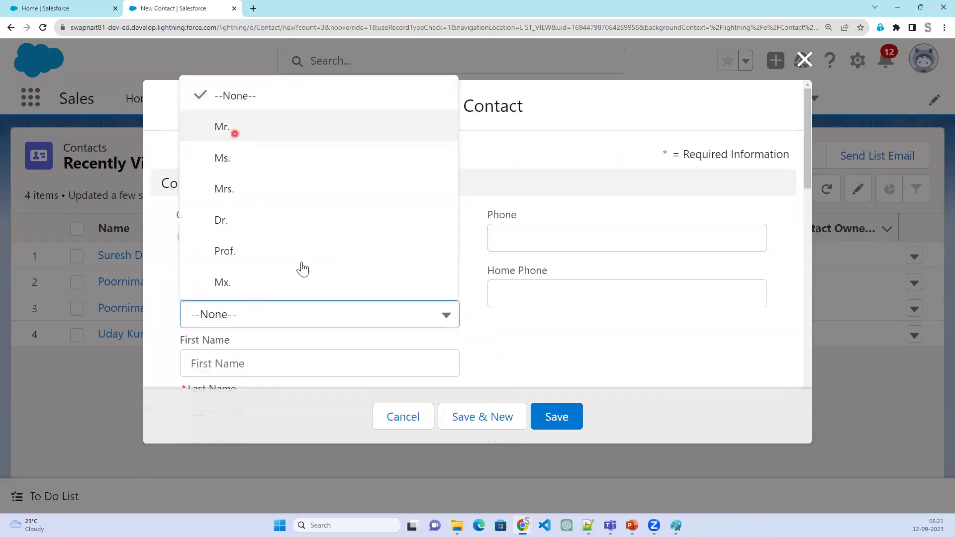
click(234, 130)
scroll(235, 288, down, 2)
click(234, 271)
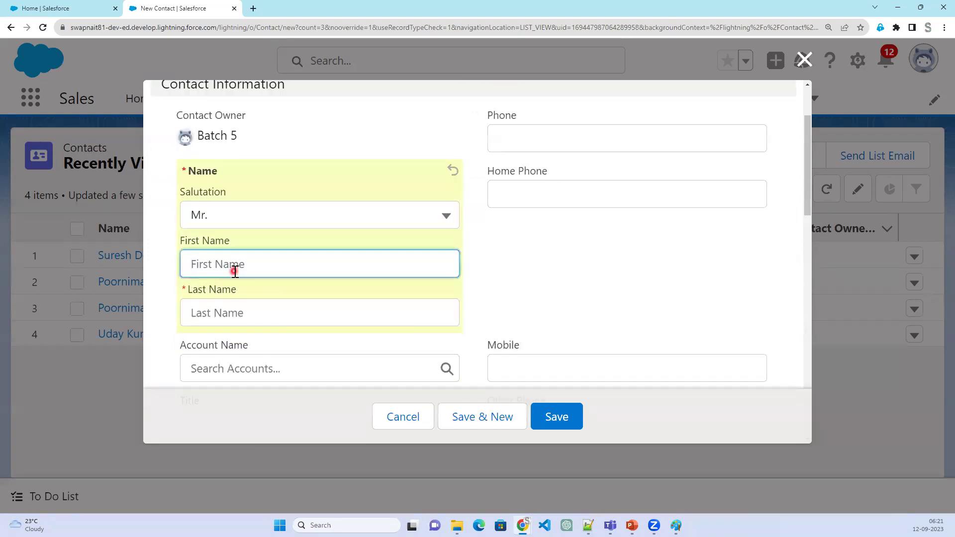
text(A)
key(Tab)
text(Singh)
key(Tab)
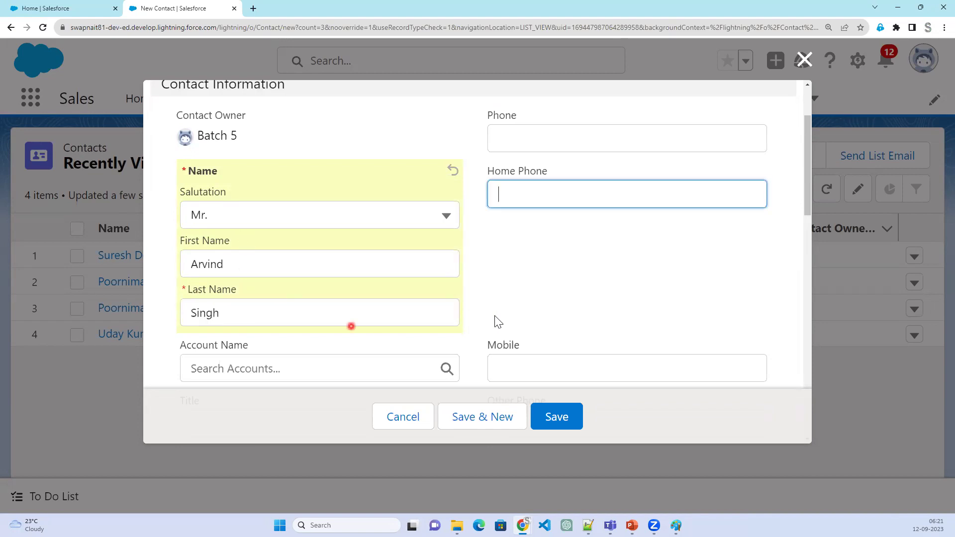
Link the contact to Ministry of Tourism, set department Tourism, and save
scroll(288, 324, down, 2)
click(278, 272)
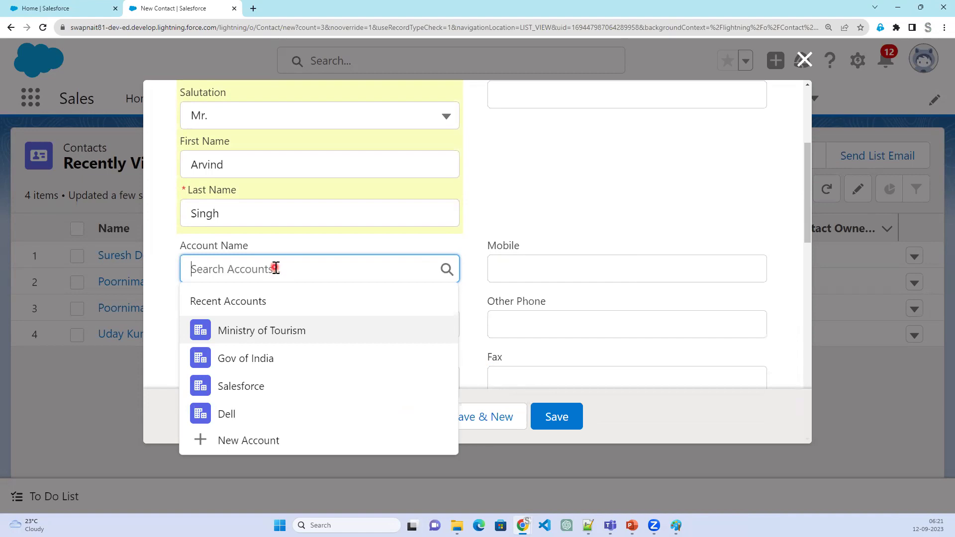
click(288, 340)
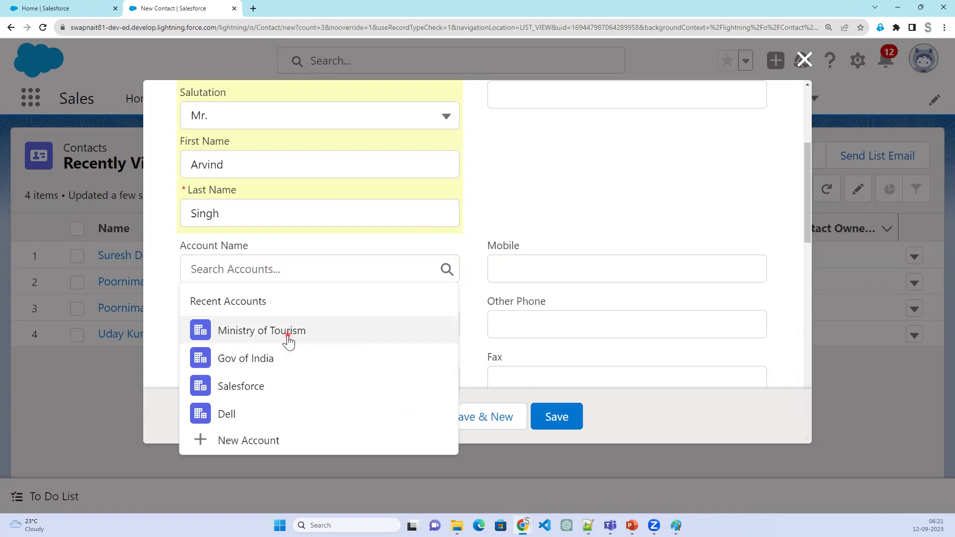
mouse_move(289, 343)
mouse_down()
mouse_move(282, 366)
mouse_move(311, 336)
mouse_move(285, 341)
mouse_up()
mouse_move(285, 341)
mouse_down()
mouse_move(279, 363)
mouse_move(292, 339)
mouse_up()
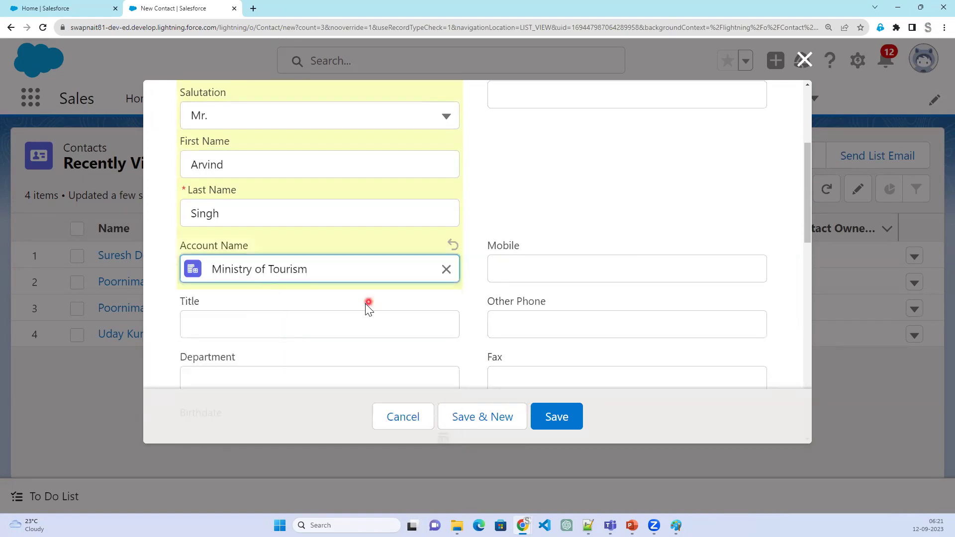
scroll(313, 380, down, 2)
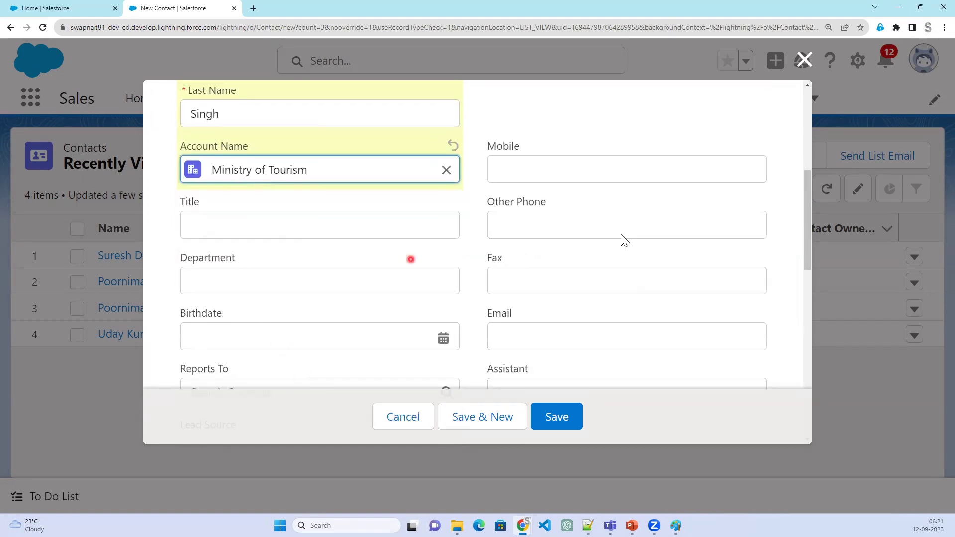
click(263, 285)
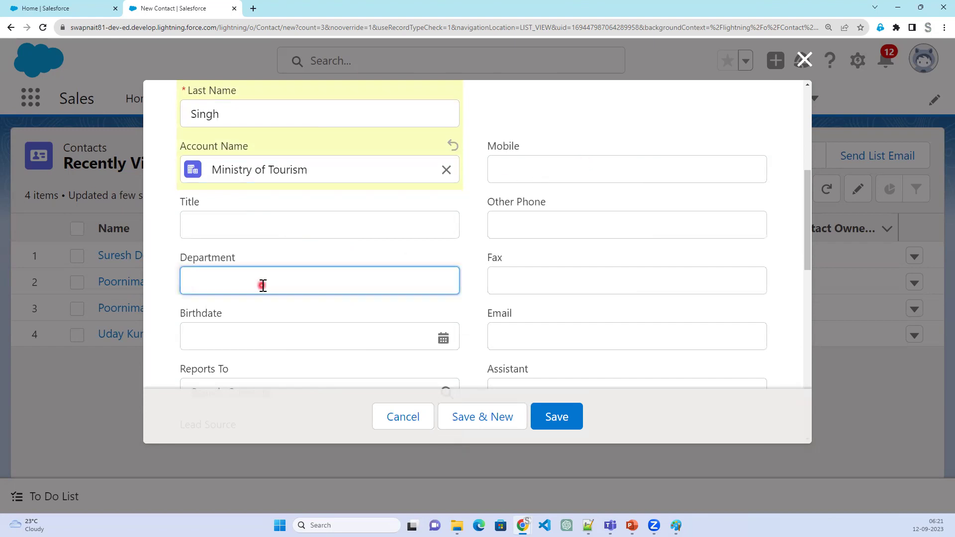
text(M)
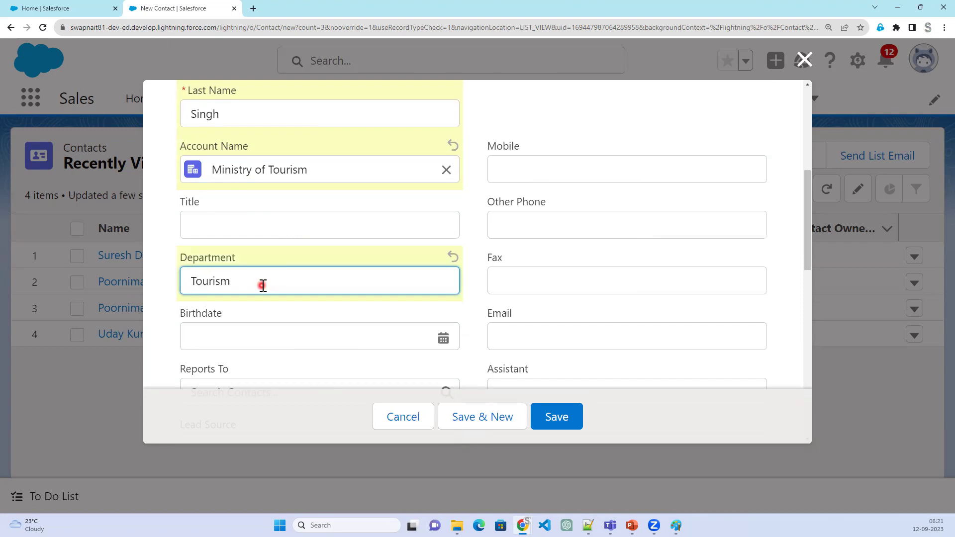
click(558, 418)
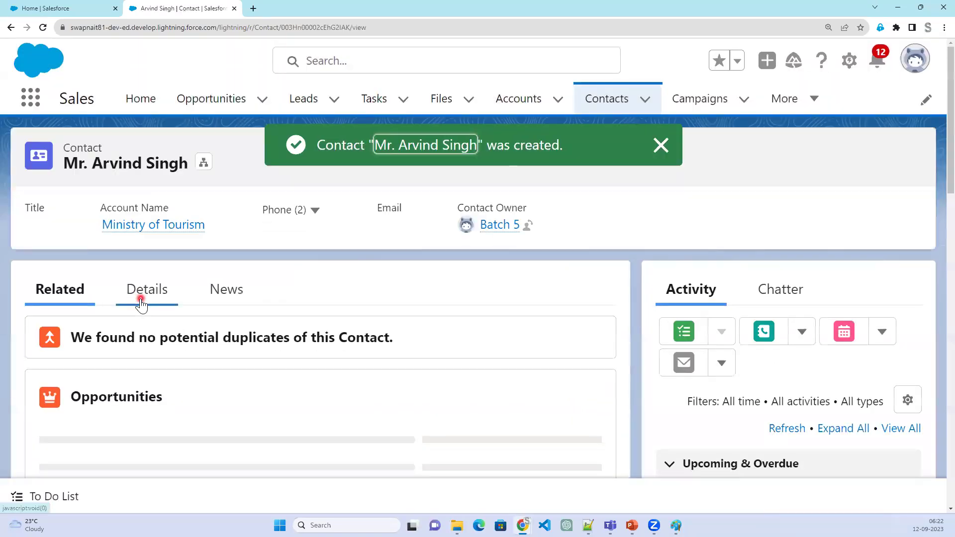
Review the saved contact, then begin another new contact with salutation Mr
click(142, 301)
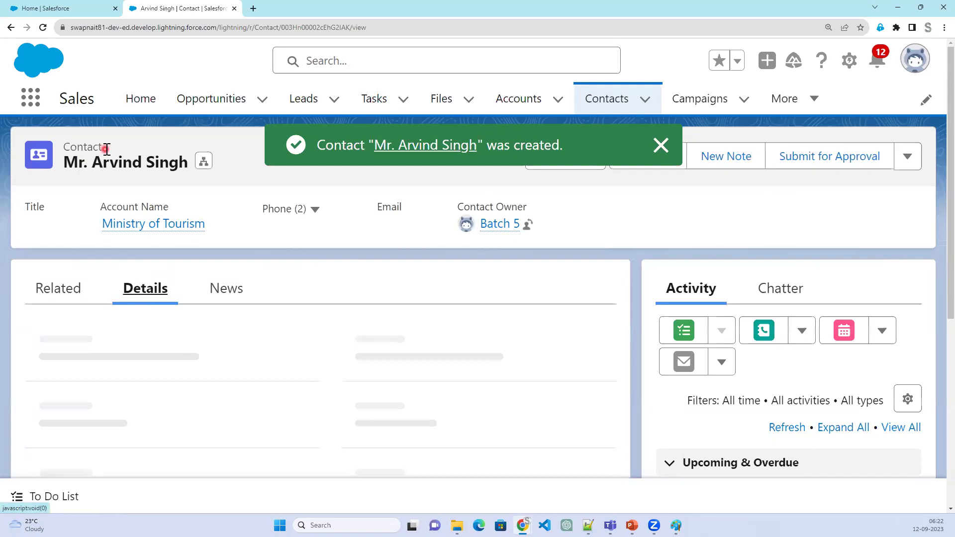
click(624, 110)
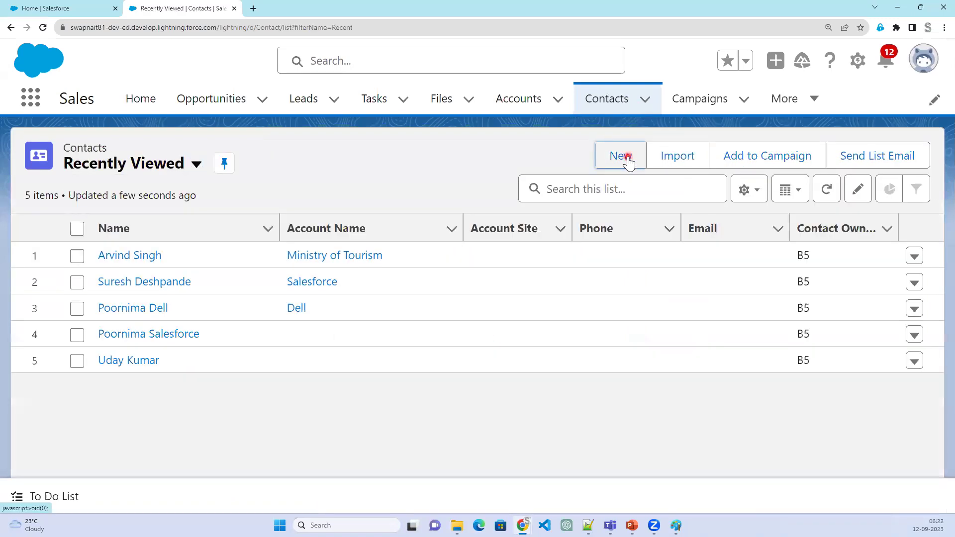
click(626, 157)
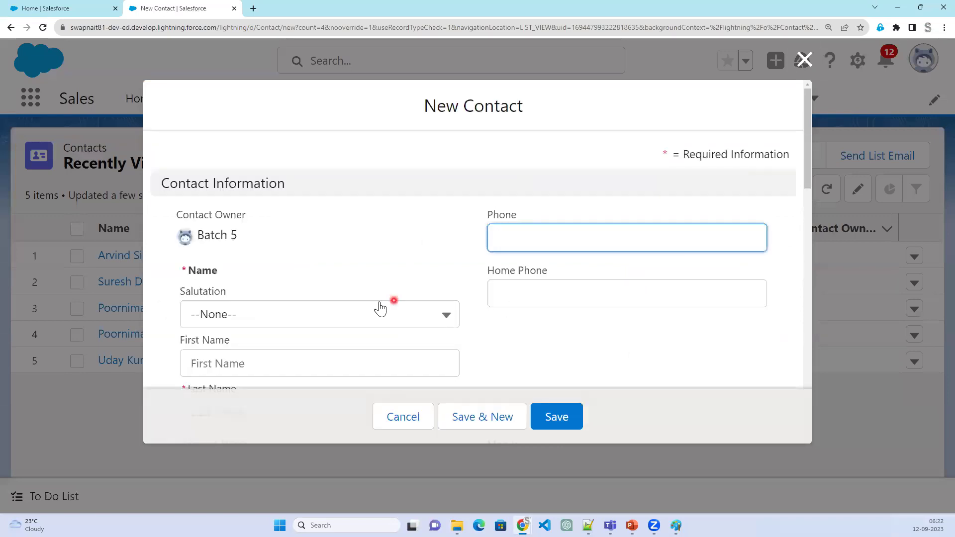
click(251, 314)
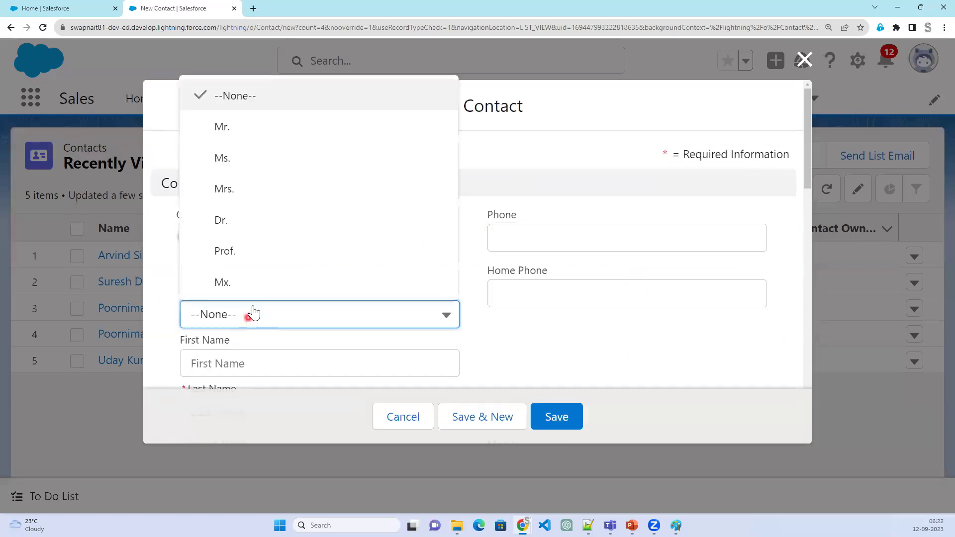
click(273, 128)
scroll(275, 298, down, 3)
Enter the second contact's first and last name and link it to Ministry of Tourism
click(292, 215)
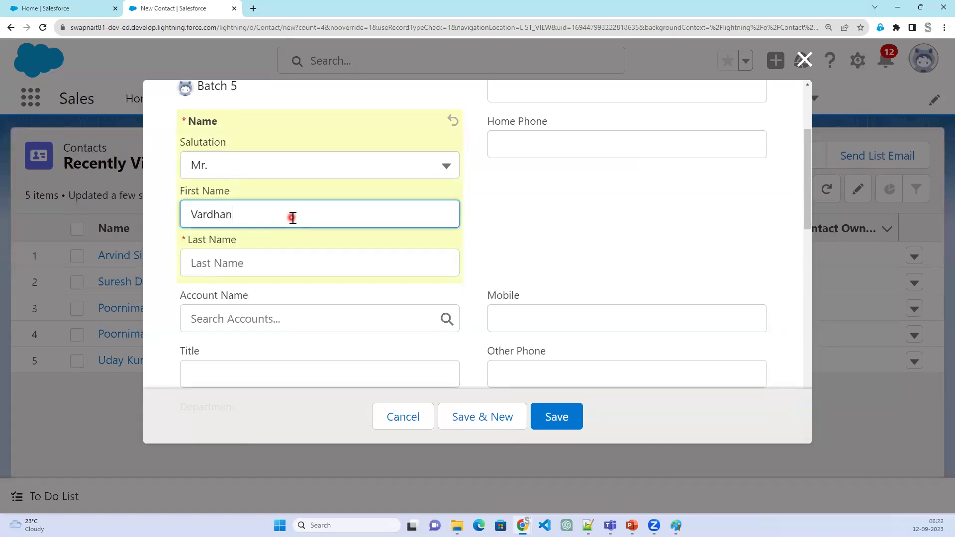
key(Tab)
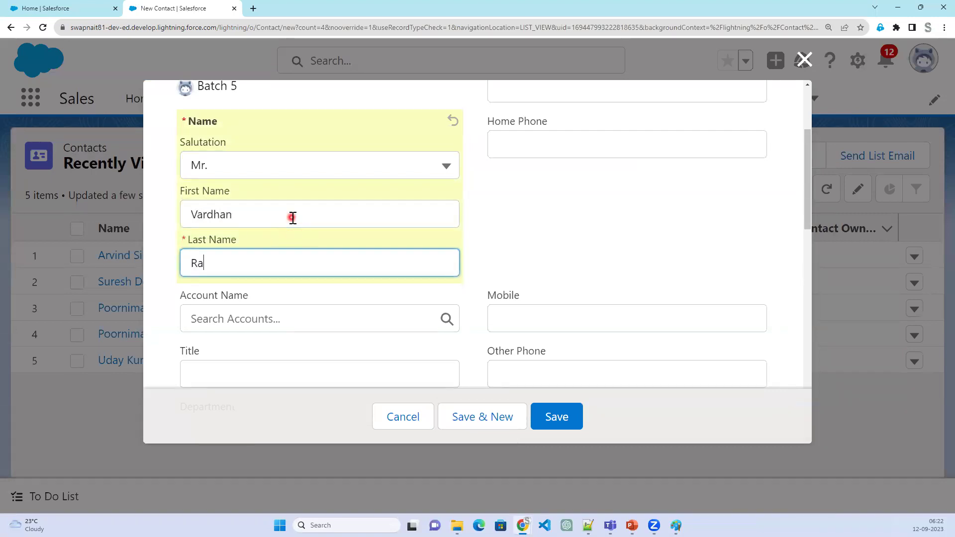
key(Tab)
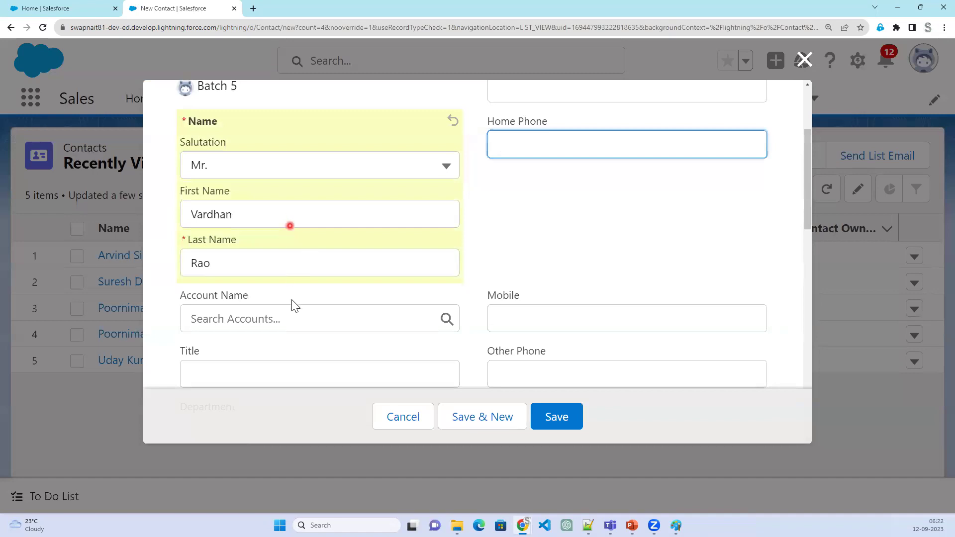
click(292, 318)
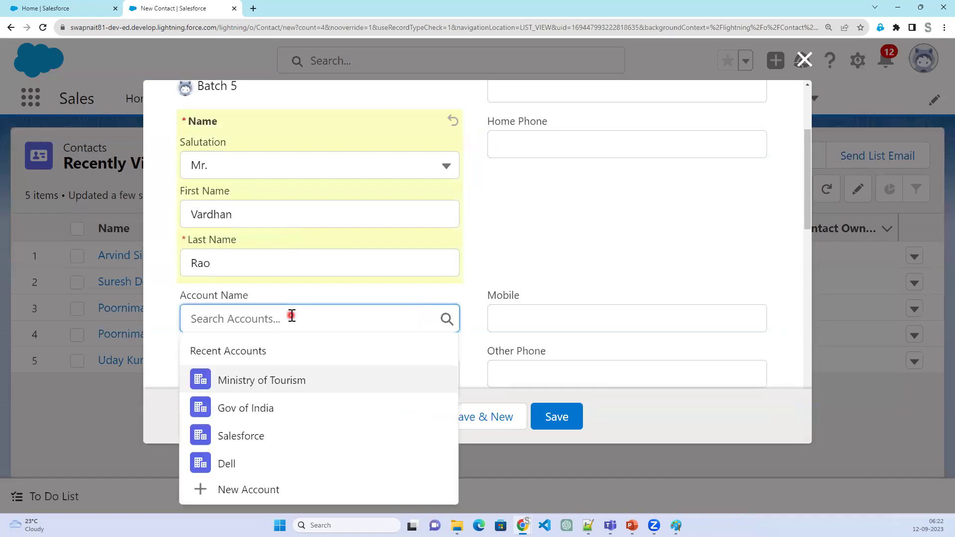
click(285, 381)
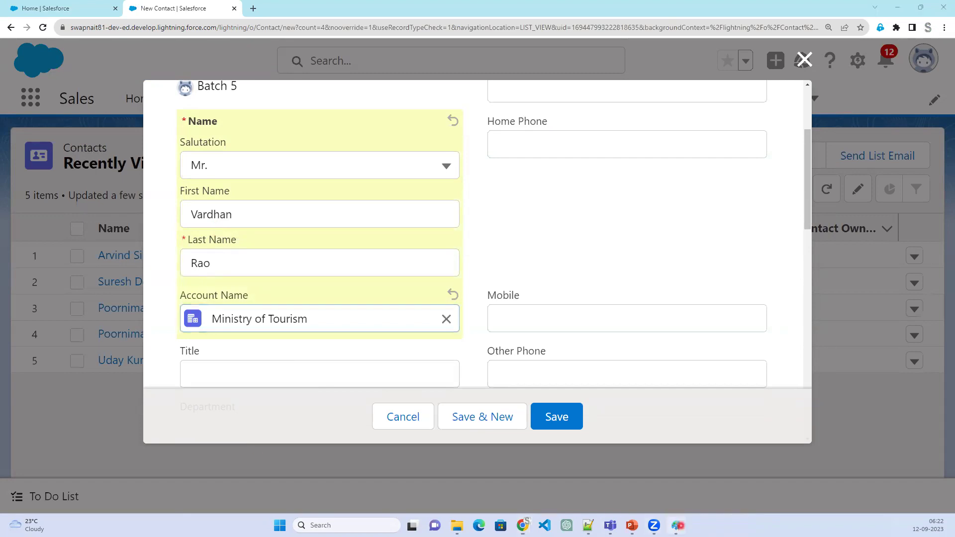
click(676, 526)
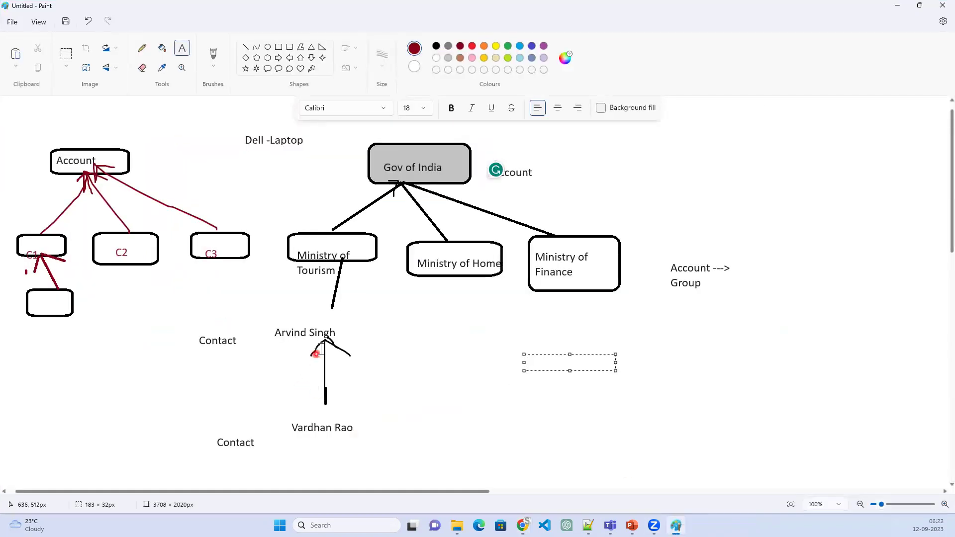
Set the second contact's Reports To field to the first contact and save it
click(898, 5)
scroll(406, 266, down, 5)
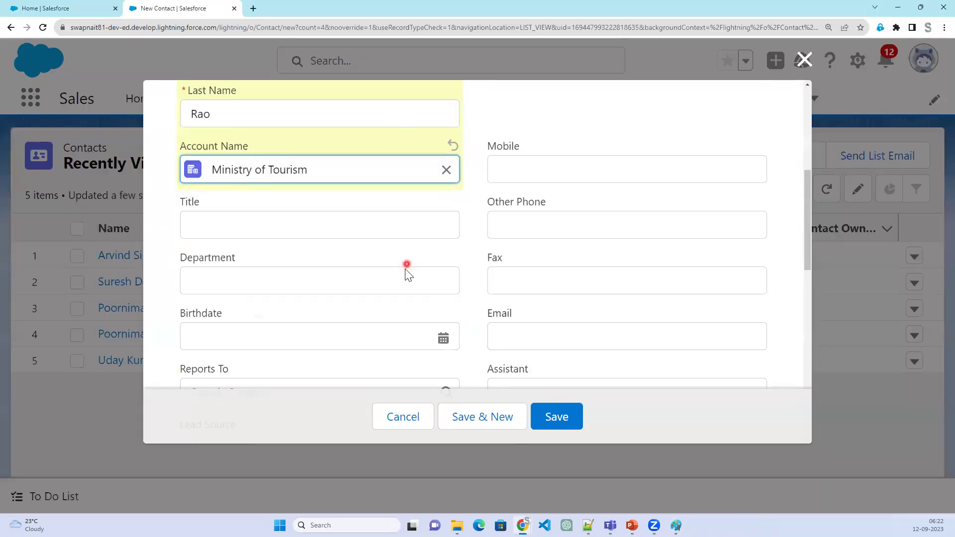
drag(222, 273, 234, 269)
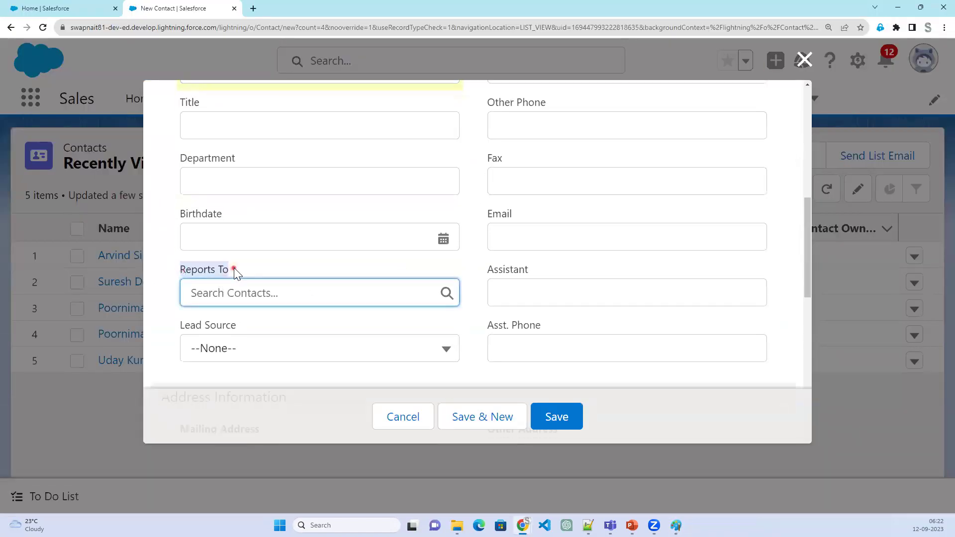
click(233, 294)
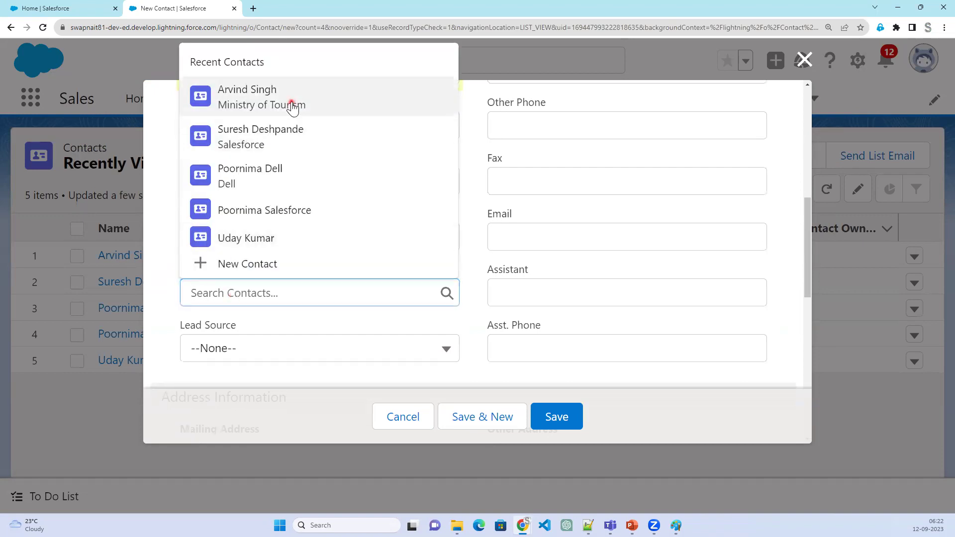
click(293, 104)
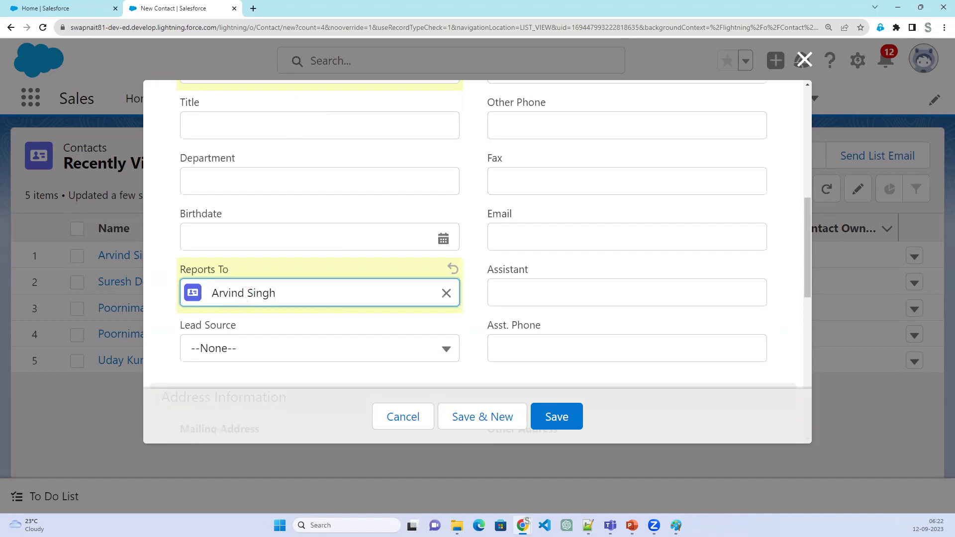
mouse_move(165, 315)
mouse_down()
mouse_move(175, 324)
mouse_move(216, 314)
mouse_move(269, 340)
mouse_move(269, 312)
mouse_move(283, 324)
mouse_move(279, 301)
mouse_move(305, 320)
mouse_move(293, 305)
mouse_up()
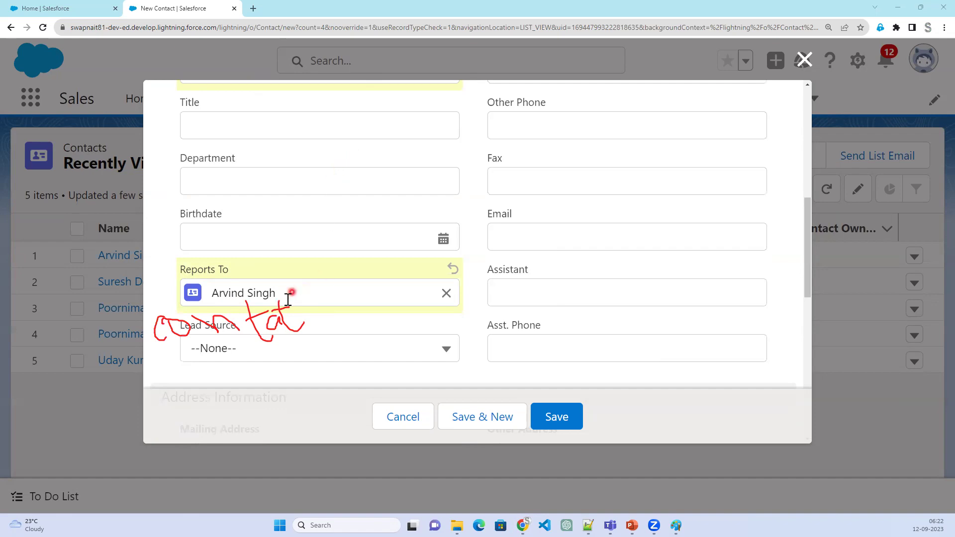
scroll(287, 303, up, 3)
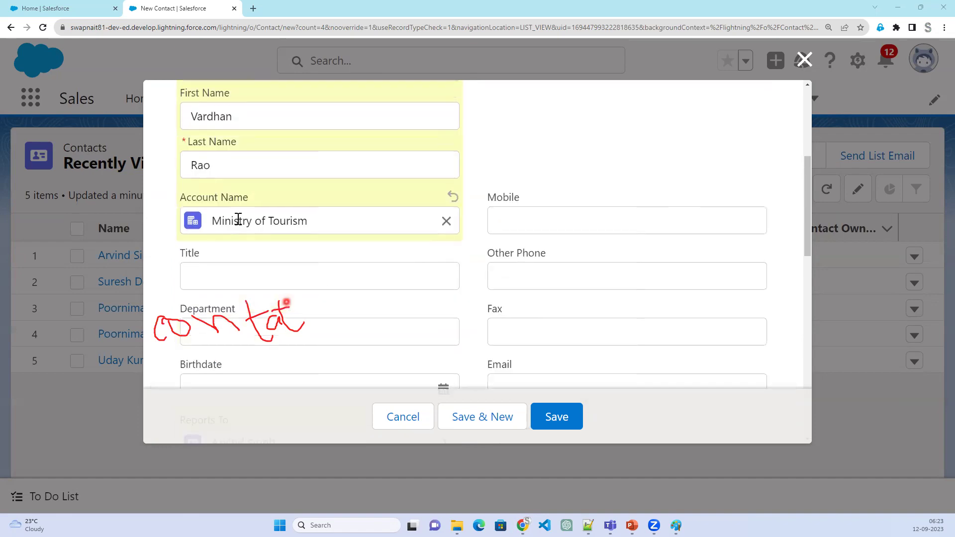
scroll(221, 219, up, 1)
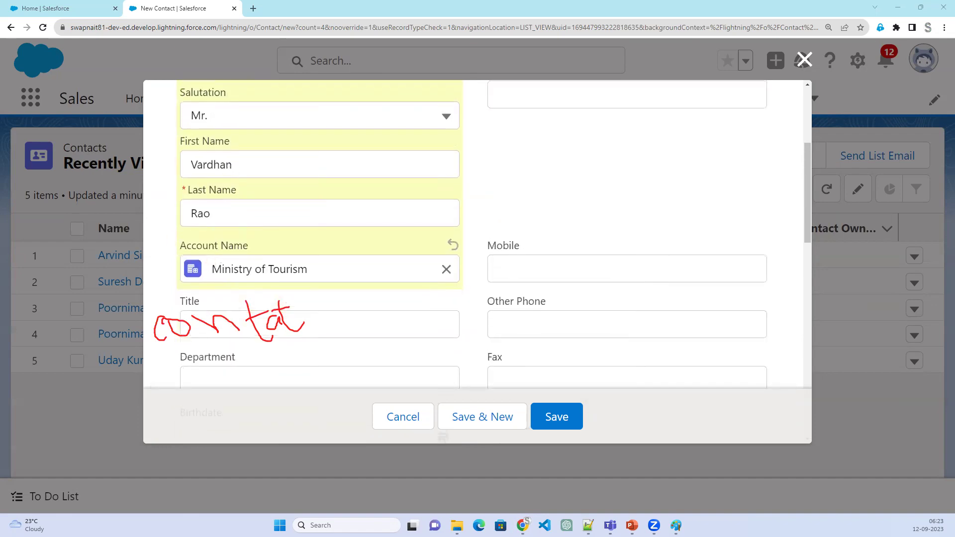
key(Escape)
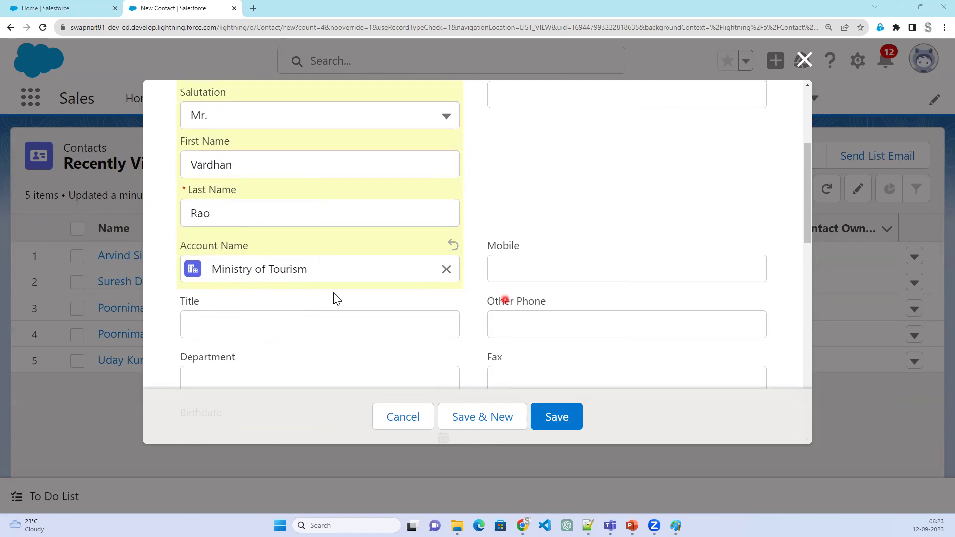
scroll(251, 298, down, 7)
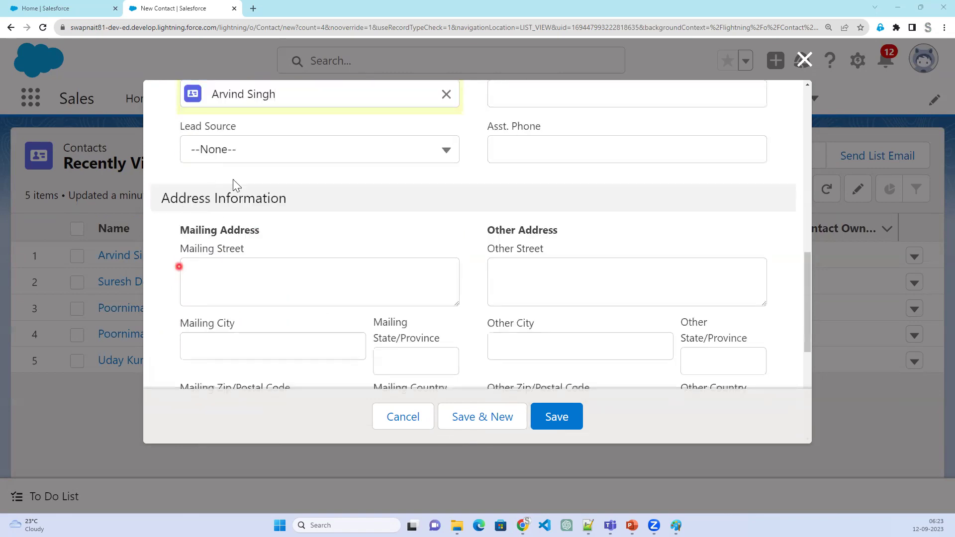
scroll(260, 274, up, 2)
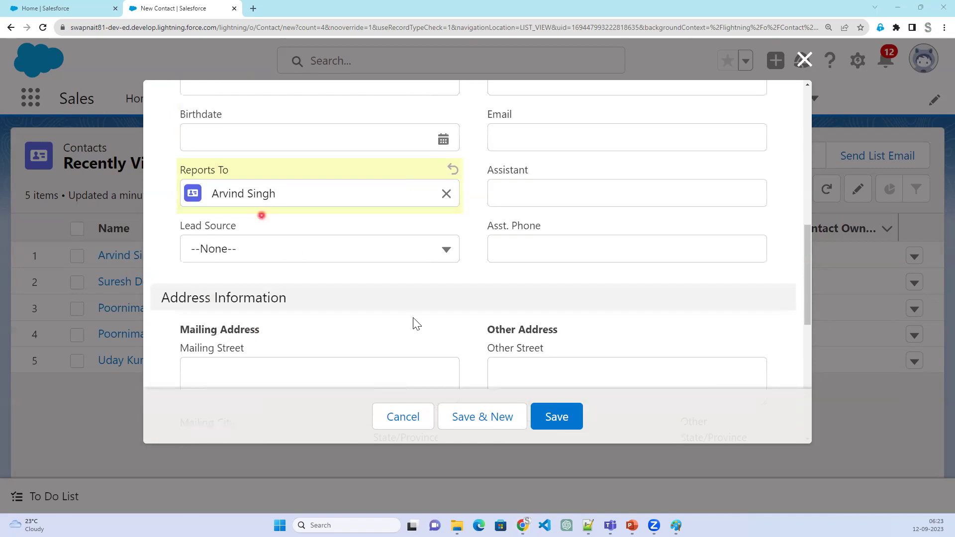
click(571, 419)
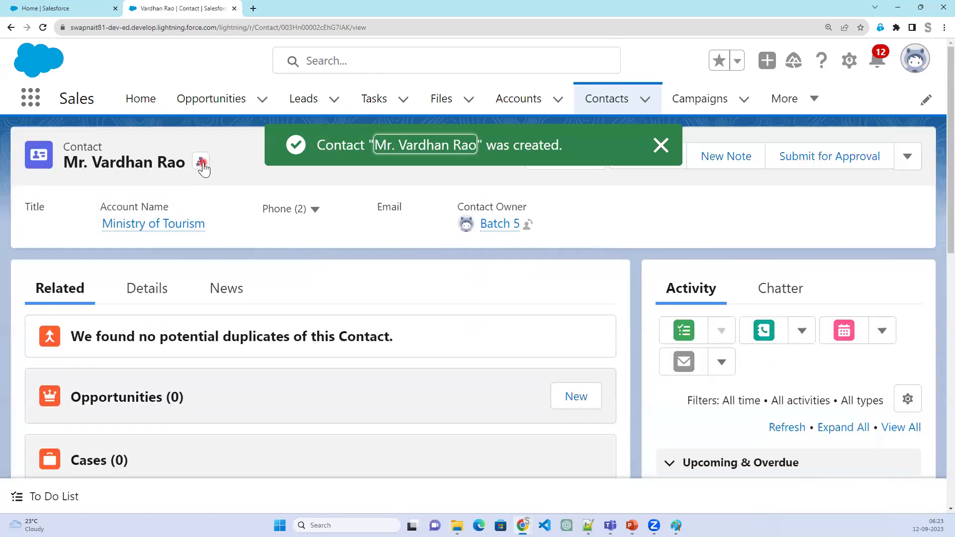
Show the new contact's Contact Hierarchy and preview the listed contacts' details
click(201, 162)
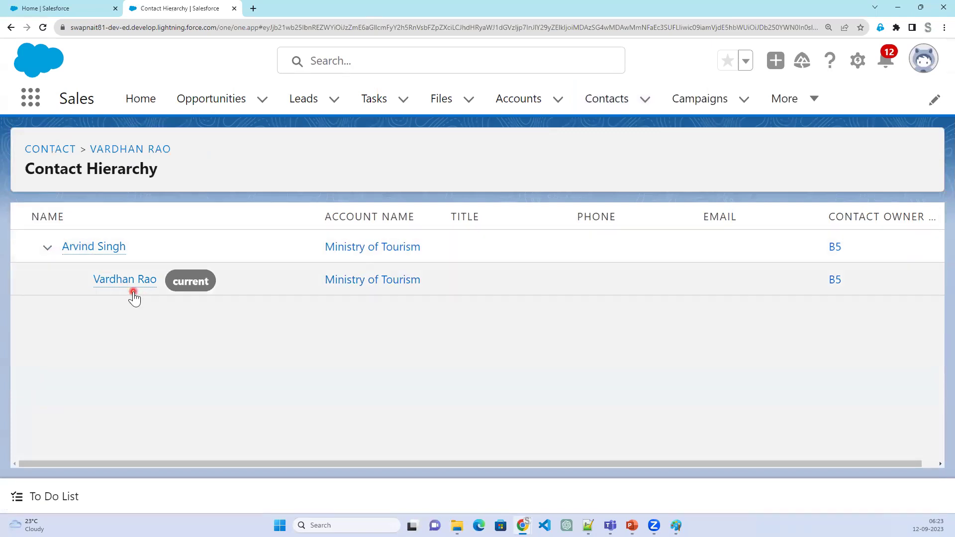
mouse_move(105, 259)
mouse_move(130, 286)
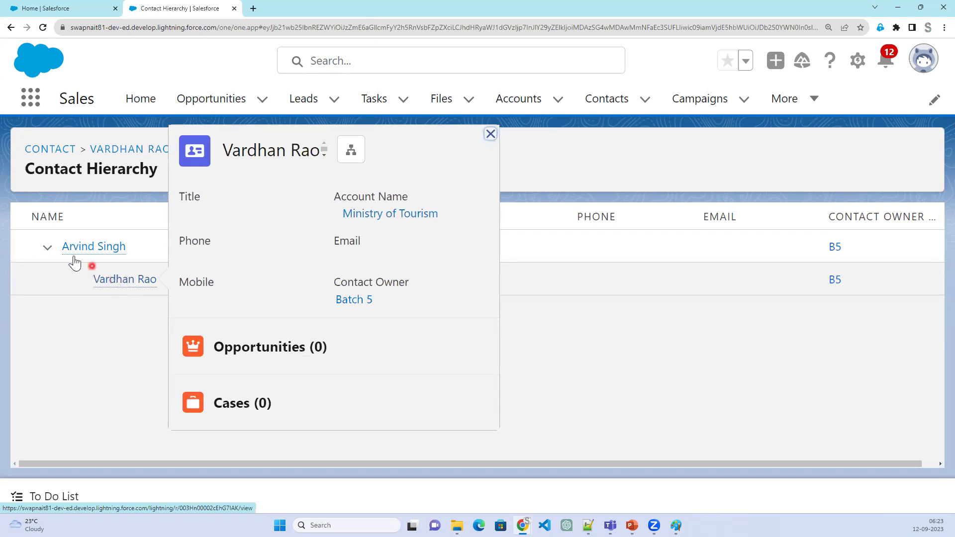
mouse_move(73, 258)
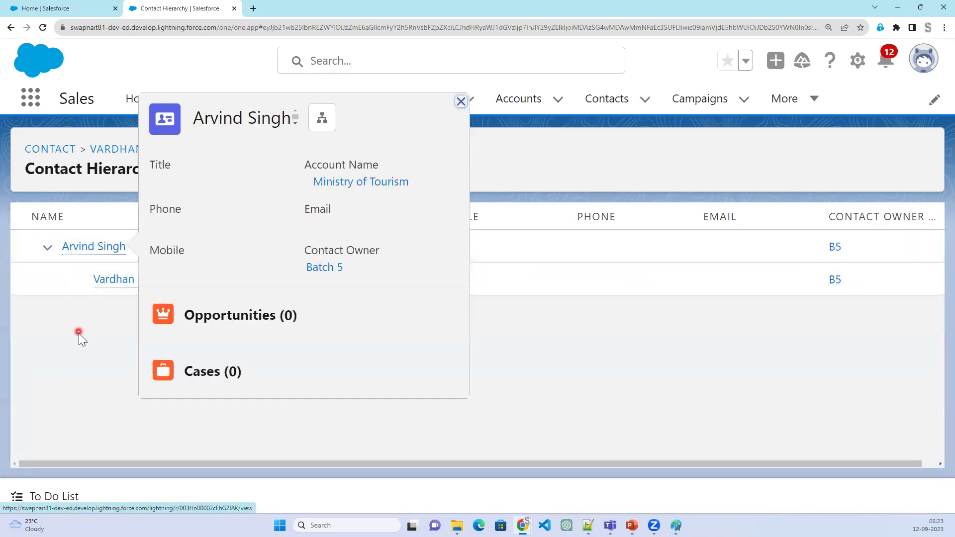